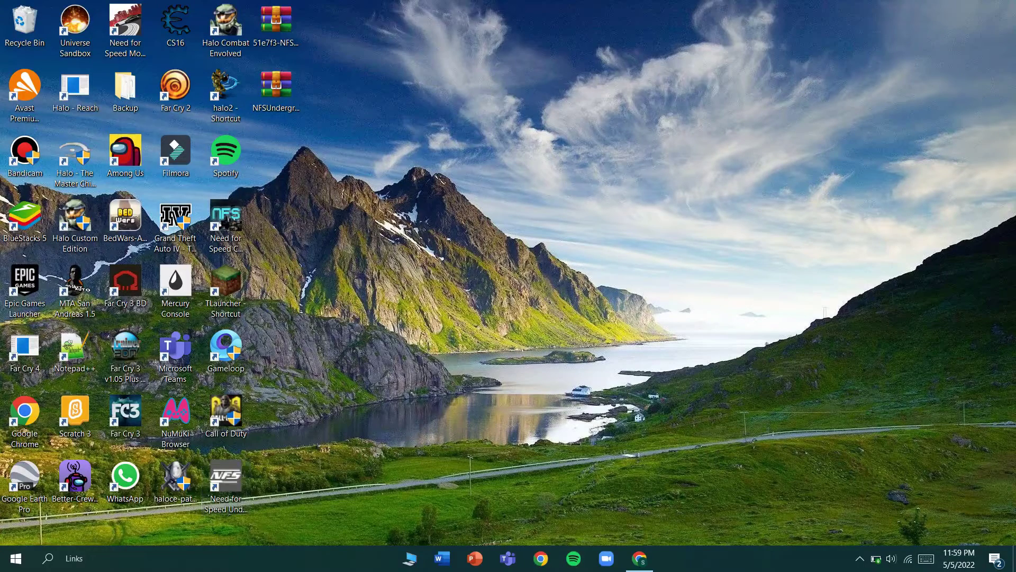
Step: Move the two mod archives clear of the desktop icons and open the Need for Speed Underground 2 shortcut's file location
drag(346, 14, 487, 162)
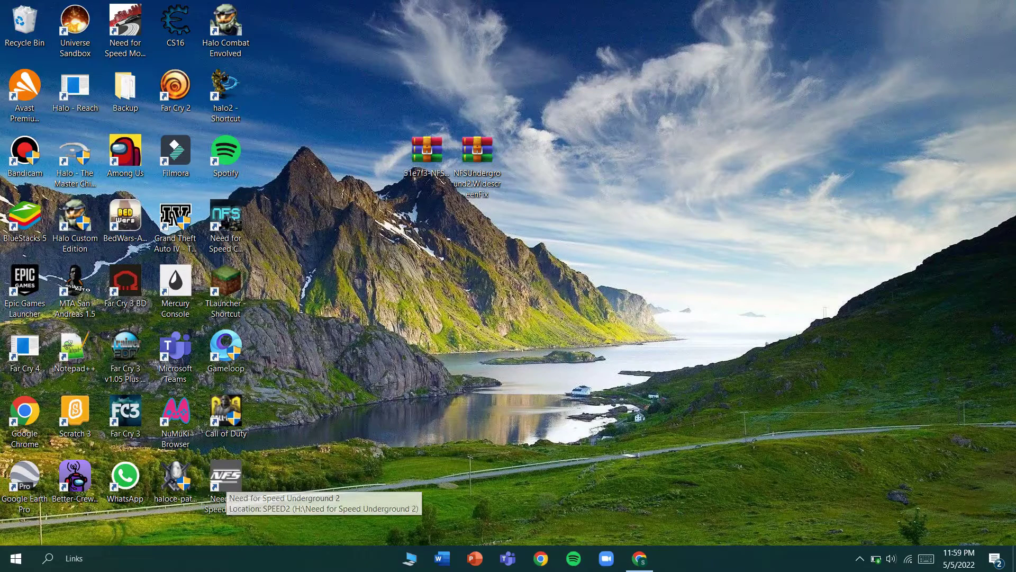
drag(522, 156, 417, 187)
right_click(225, 490)
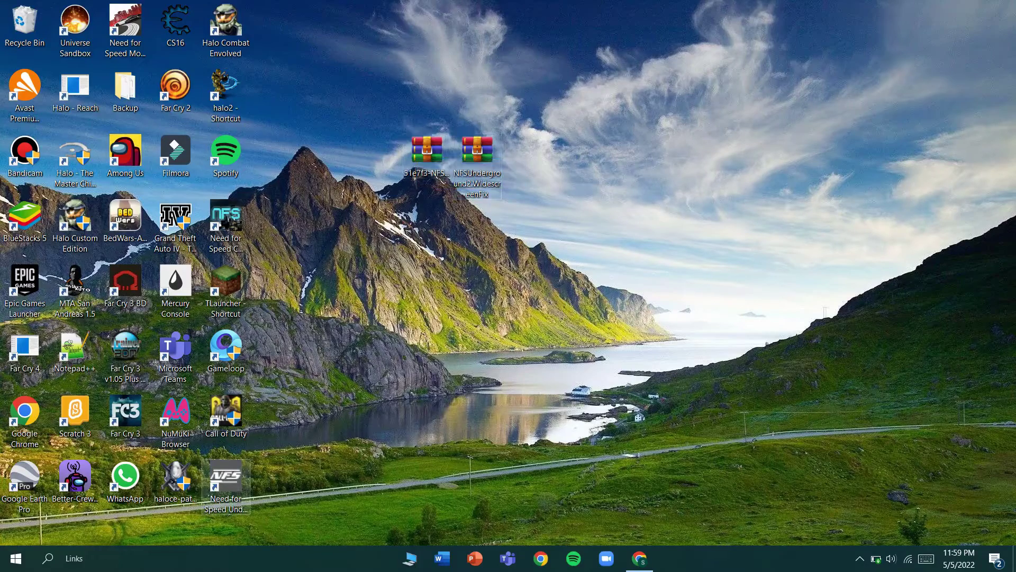
click(274, 120)
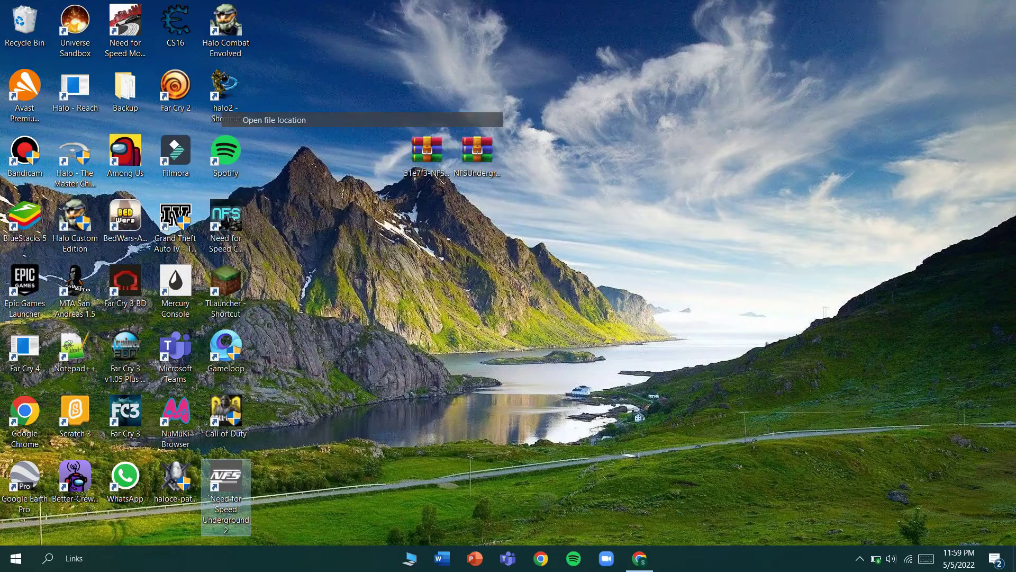
drag(472, 183, 580, 70)
scroll(529, 167, up, 3)
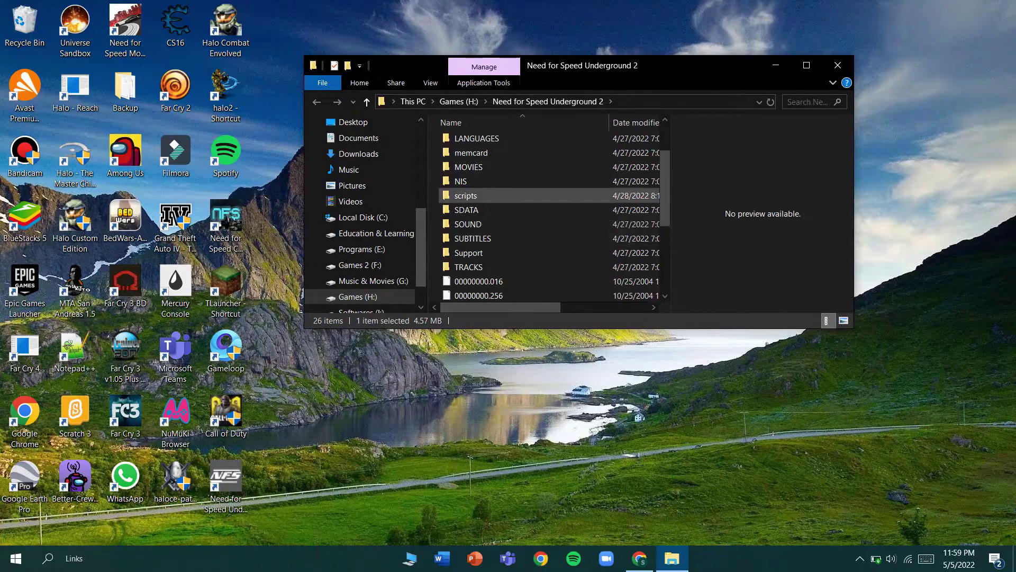
drag(651, 67, 510, 208)
Step: Open the NFSUnderground2.WidescreenFix archive and show the files in its scripts folder beside the game's installation folder
double_click(477, 156)
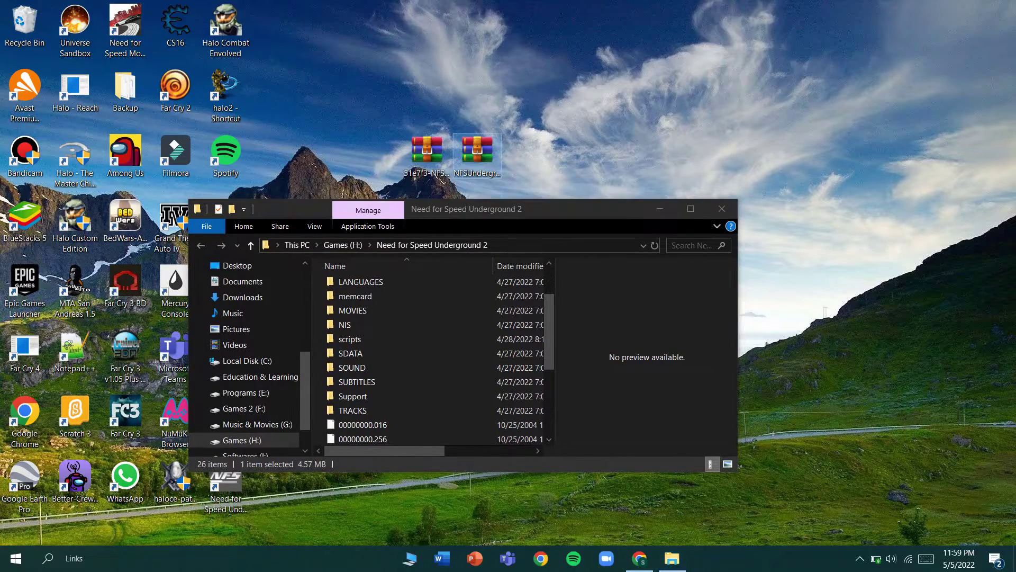
double_click(477, 153)
drag(411, 66, 750, 71)
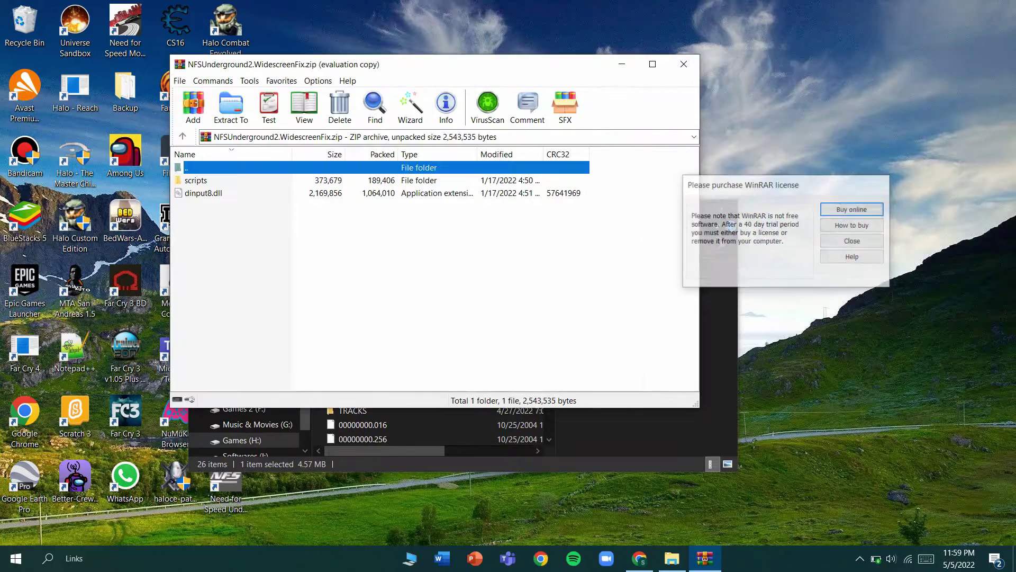
click(196, 180)
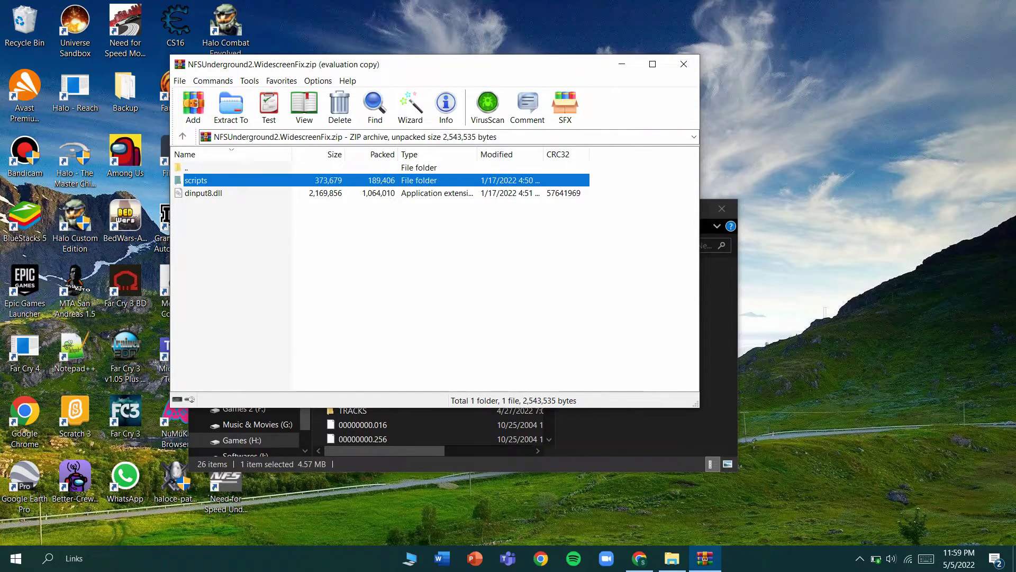
double_click(196, 180)
drag(259, 220, 248, 185)
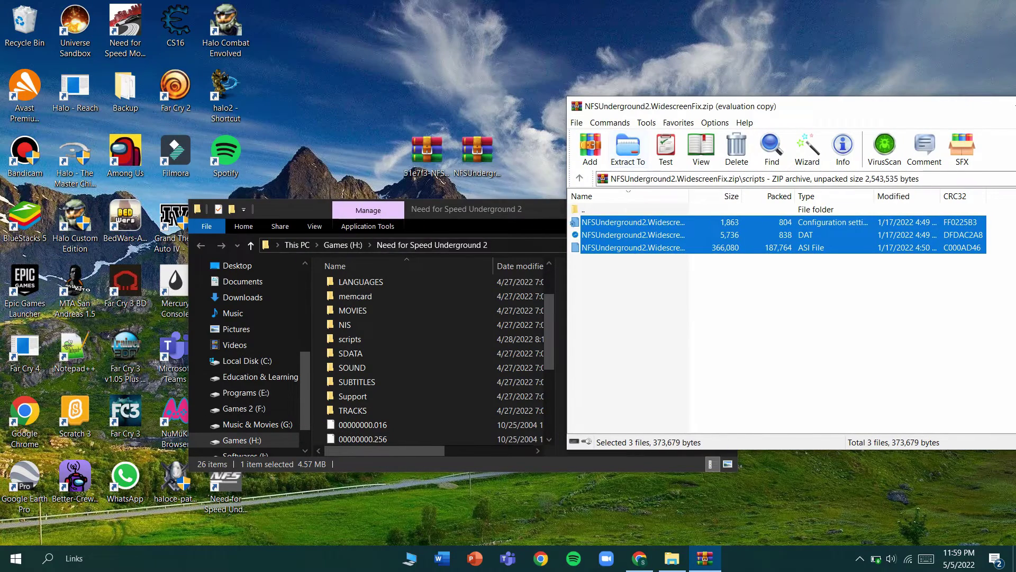
drag(470, 213, 329, 170)
click(741, 275)
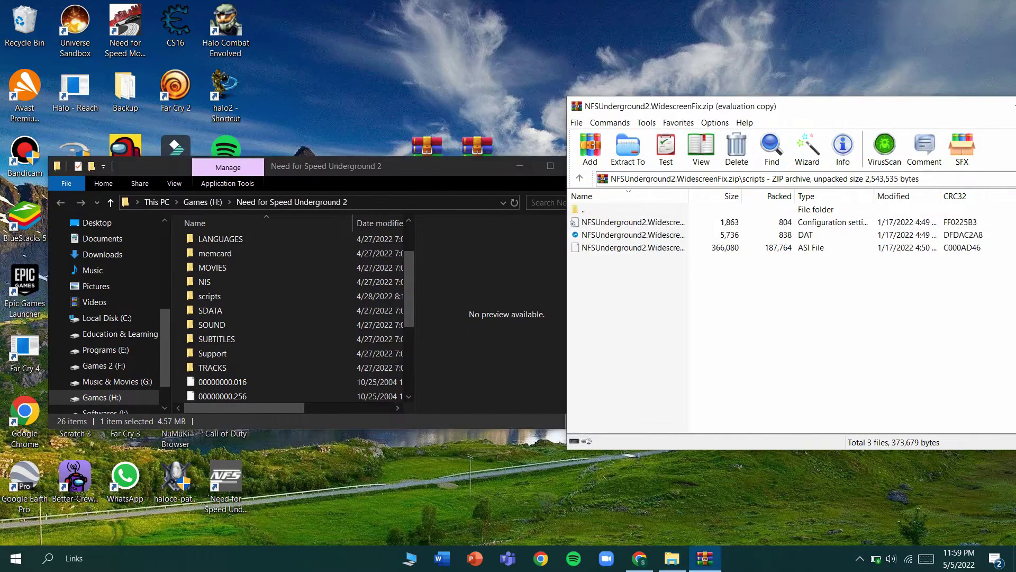
Step: Return to the Widescreen Fix archive's root level and point out dinput8.dll
key(BackSpace)
click(600, 235)
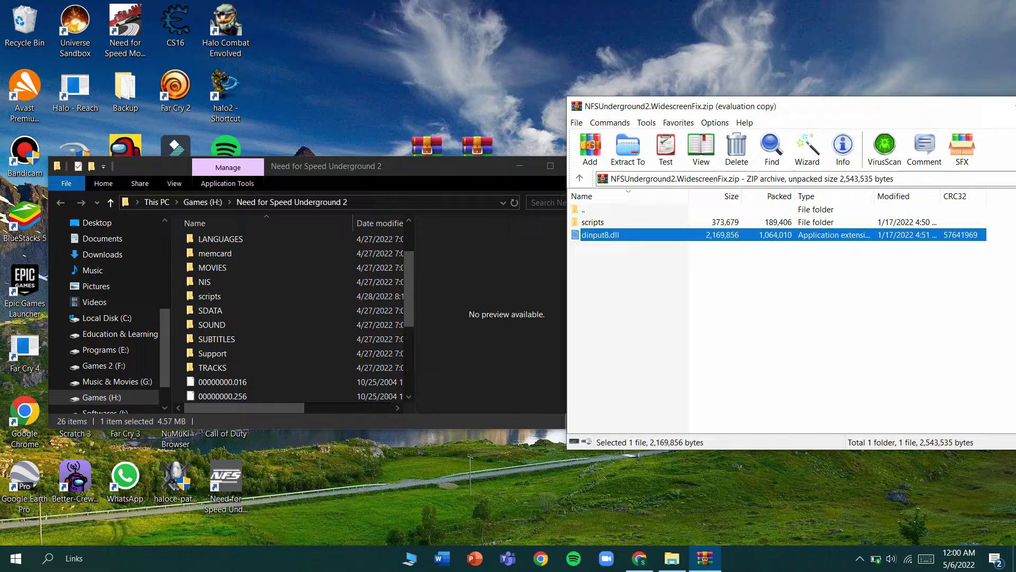
click(627, 275)
Step: Minimize the game folder, close the Widescreen Fix archive and launch Need for Speed Underground 2 from the desktop
click(520, 166)
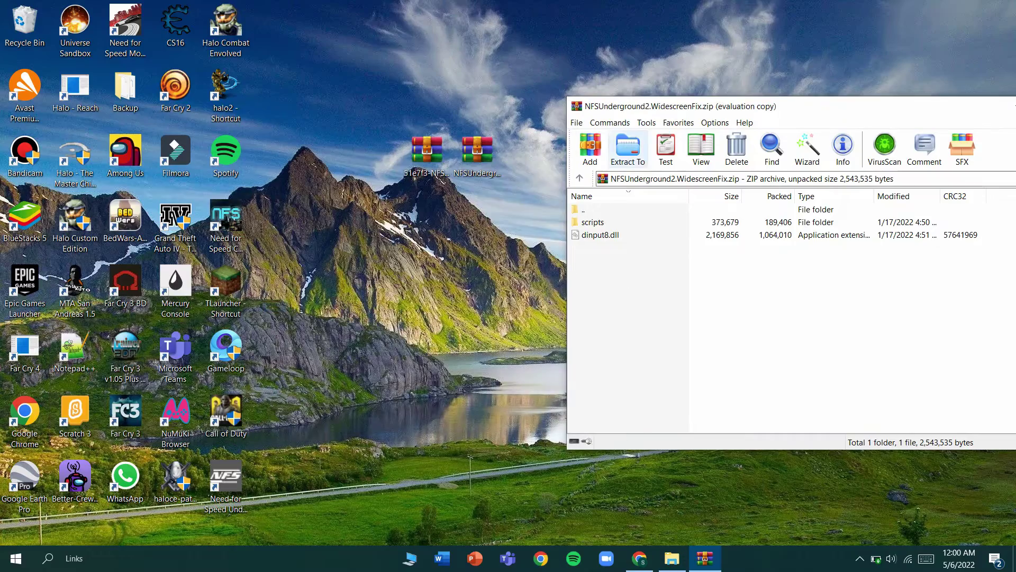
drag(688, 106, 344, 113)
click(738, 120)
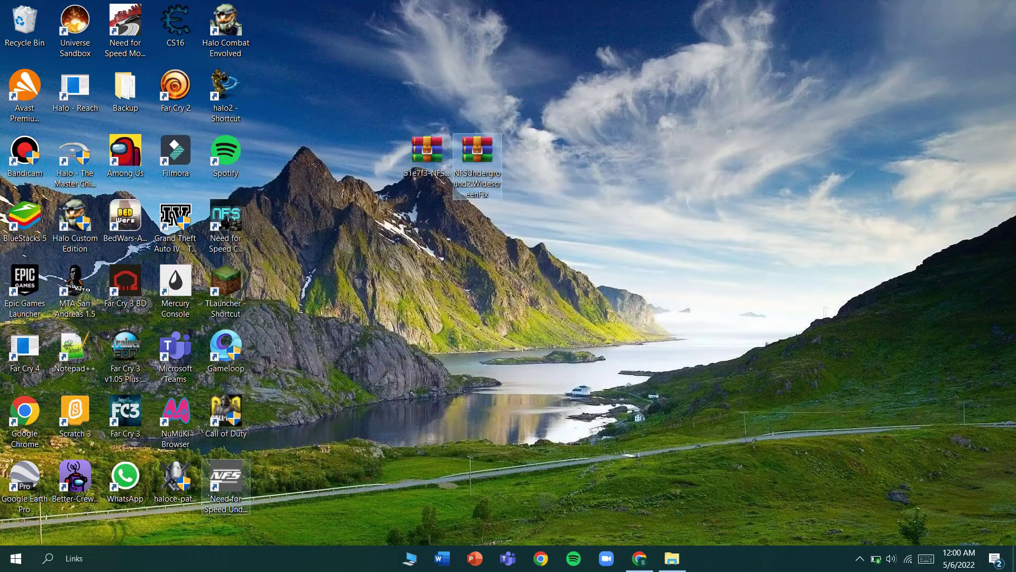
double_click(226, 482)
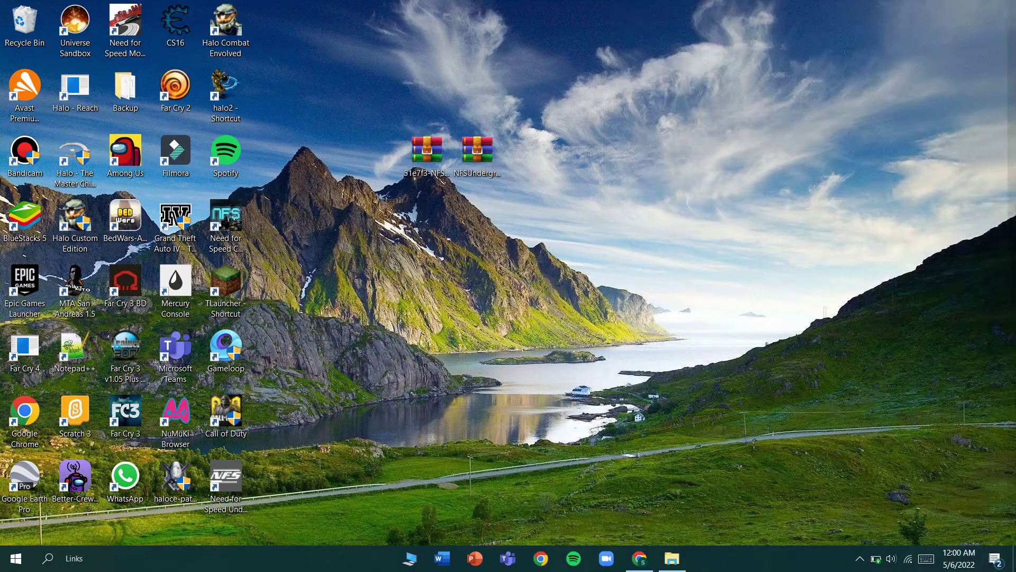
Step: Restore the game folder window and open the 51e7f3-NFSU2ExOpts archive beside it
click(415, 179)
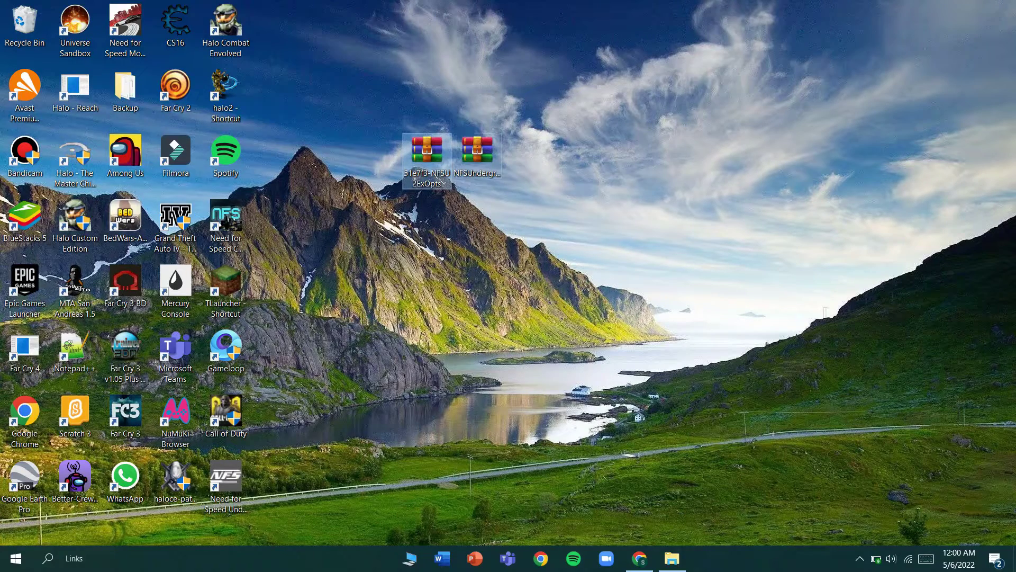
click(477, 153)
click(671, 558)
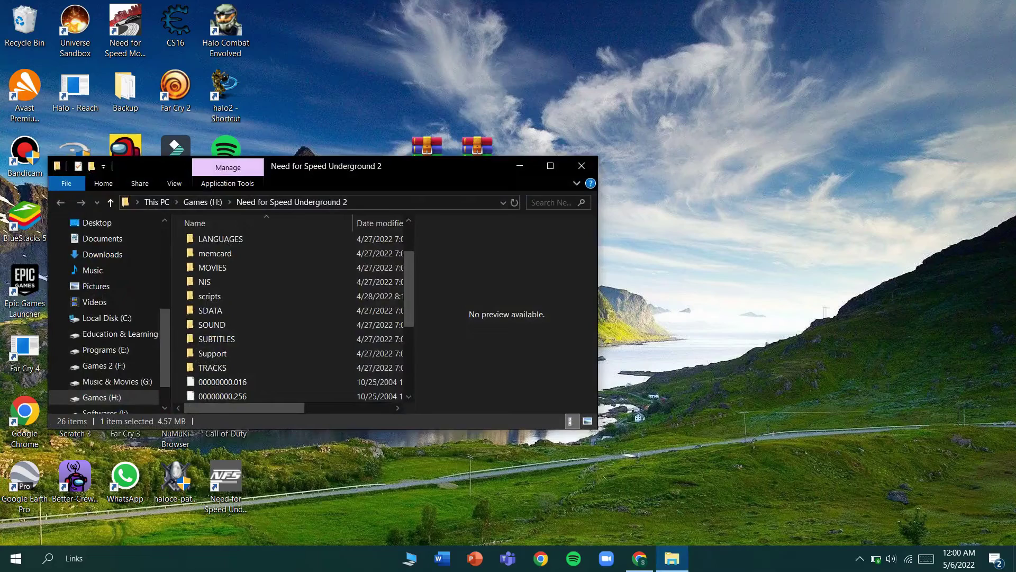
drag(424, 166, 423, 223)
double_click(427, 151)
right_click(436, 152)
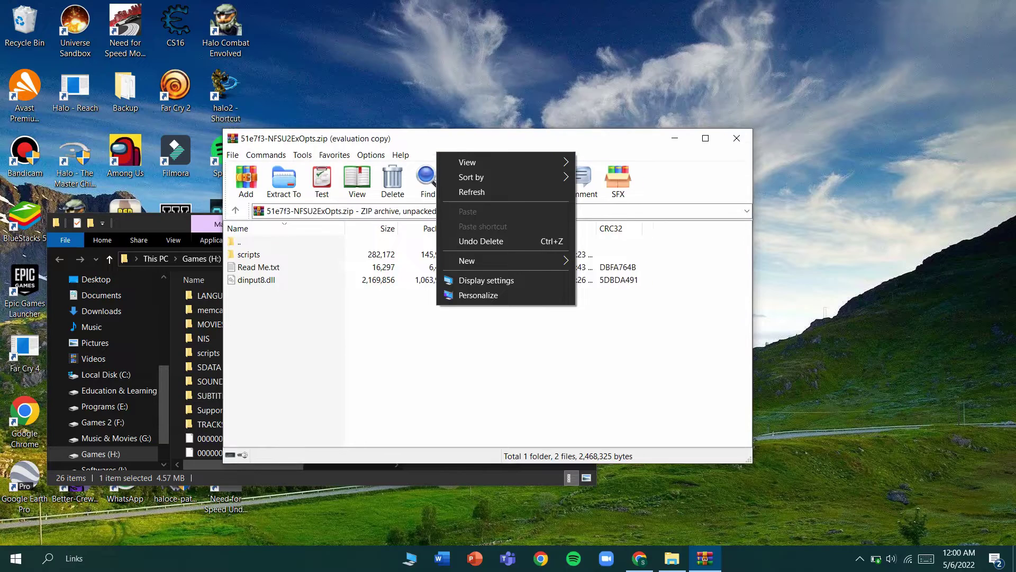
click(529, 192)
click(560, 132)
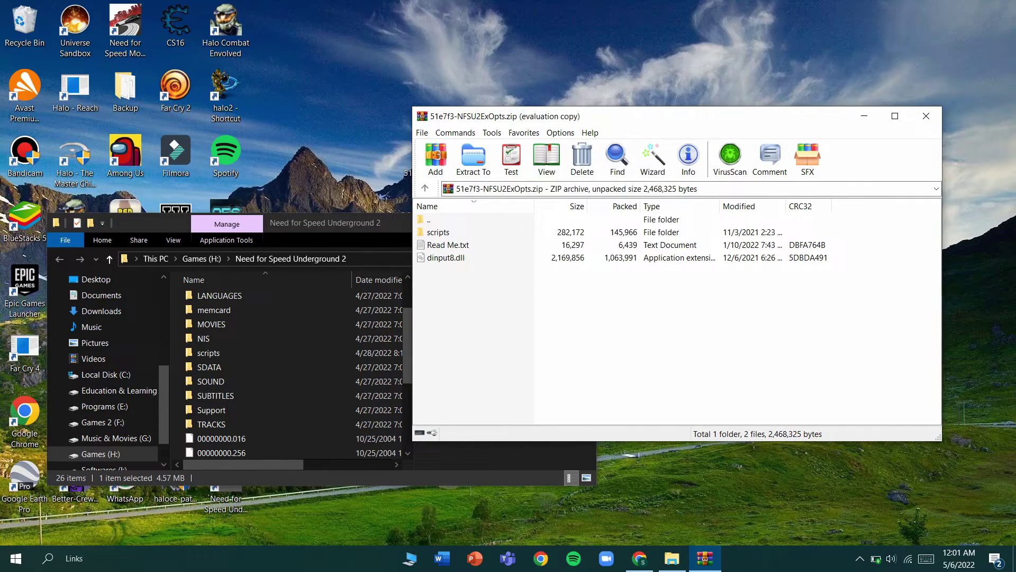
drag(582, 116, 508, 96)
Step: Point out the two files in the Extra Options archive's scripts folder and dinput8.dll at its root
double_click(363, 212)
drag(403, 263, 408, 210)
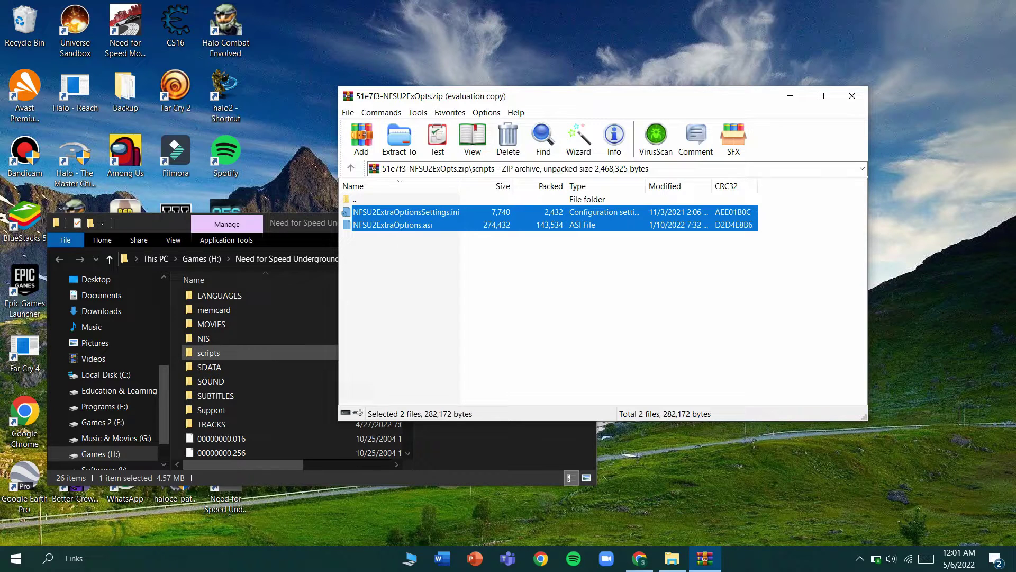
key(BackSpace)
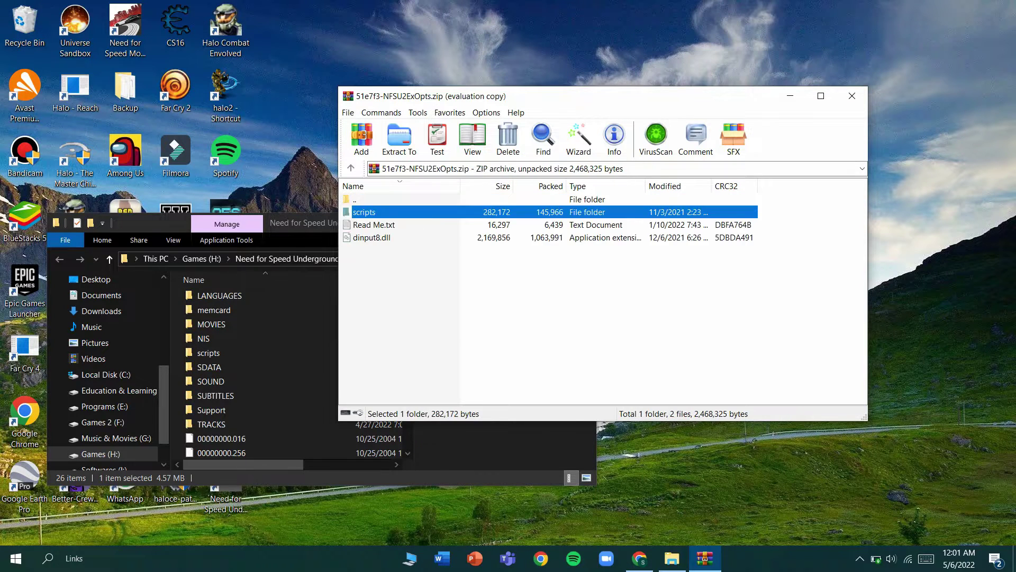
click(371, 237)
drag(440, 96, 553, 80)
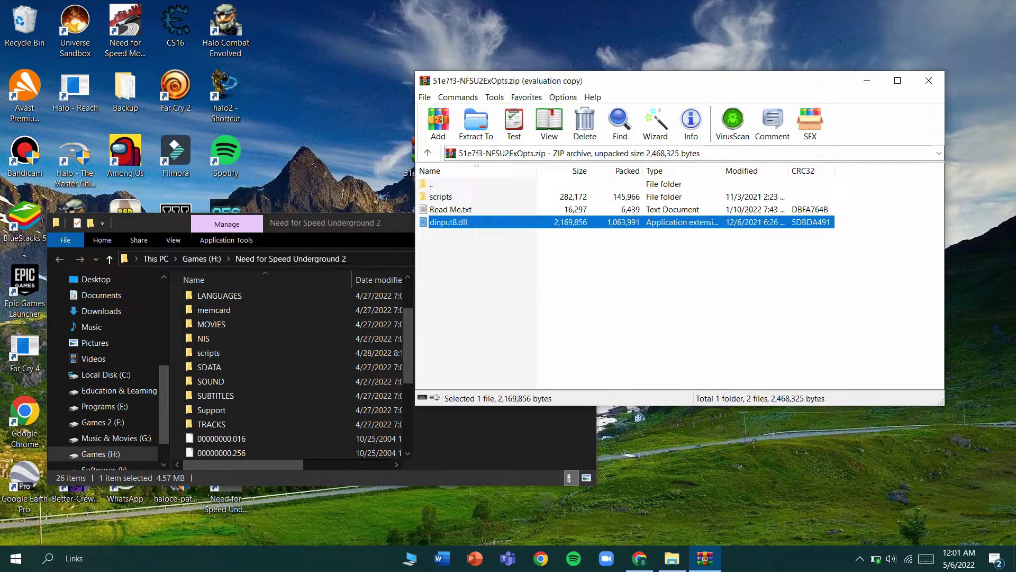
Step: Locate NFSU2ExtraOptionsSettings.ini in the archive's scripts folder, then return to the archive's root
double_click(440, 196)
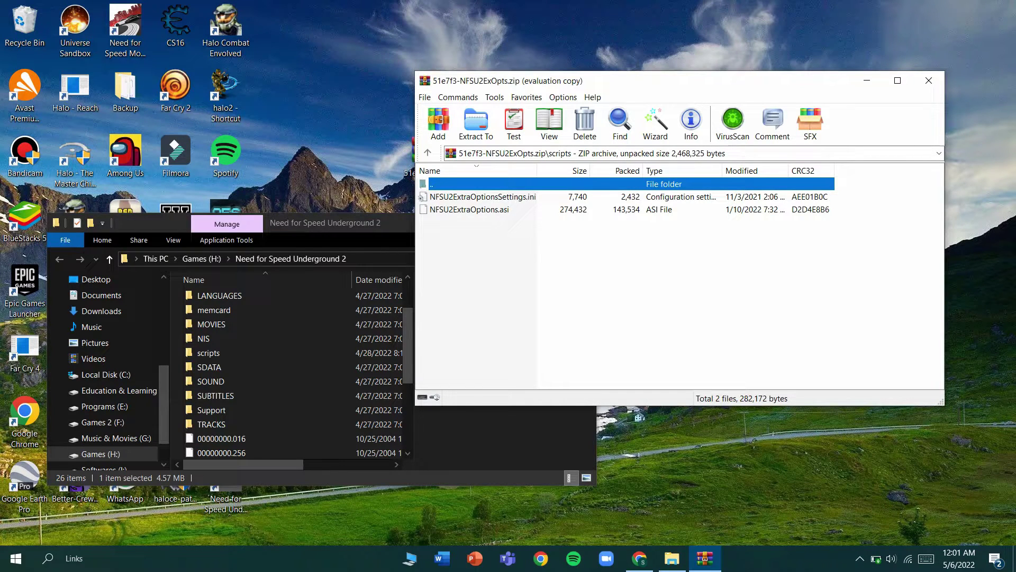
click(482, 197)
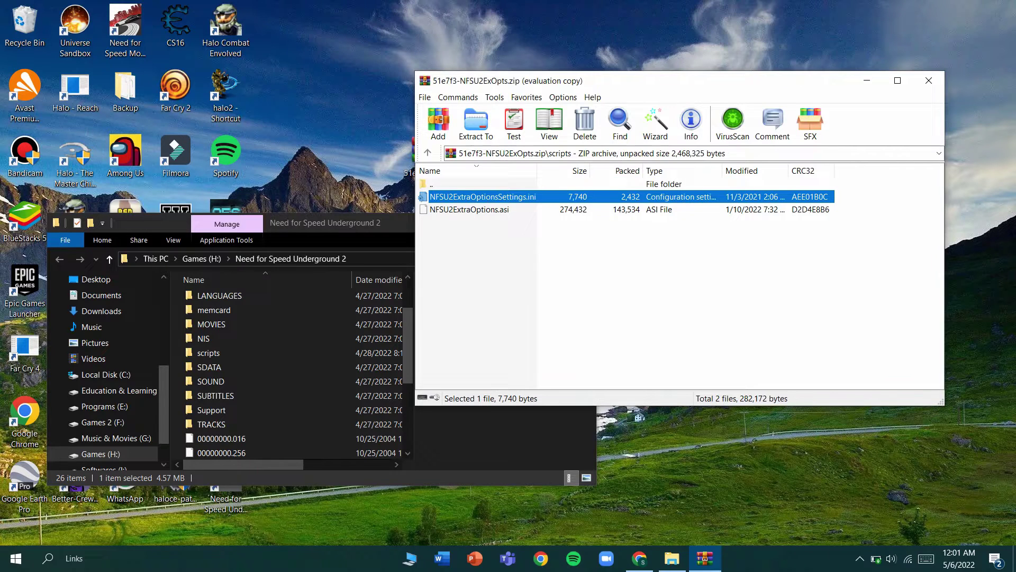
key(BackSpace)
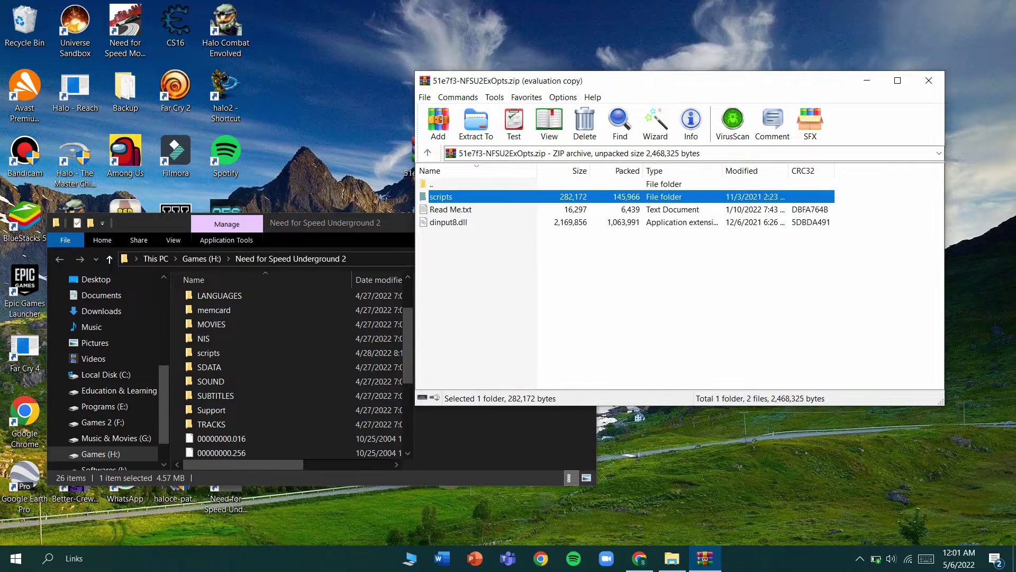
Step: Read through the Extra Options archive's Read Me.txt, covering the feature list, changelog and final notes, and close it
double_click(450, 209)
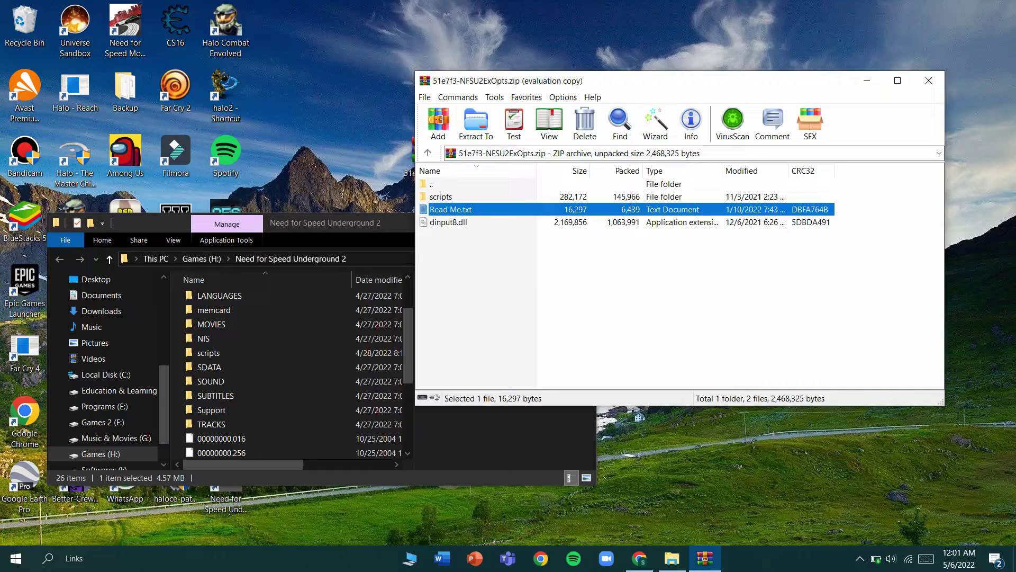
click(466, 10)
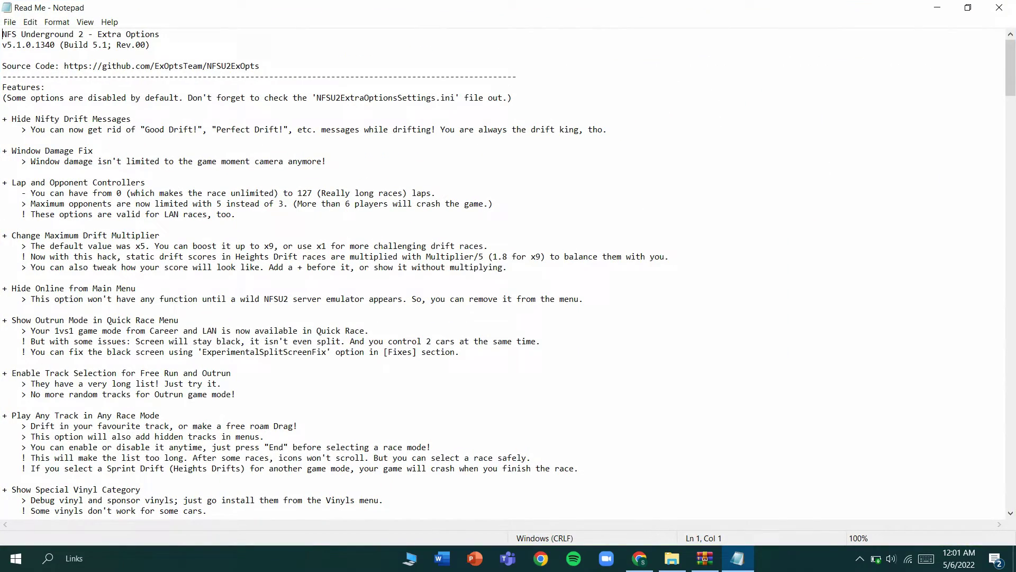
scroll(508, 273, down, 4)
scroll(508, 273, up, 4)
scroll(502, 273, down, 20)
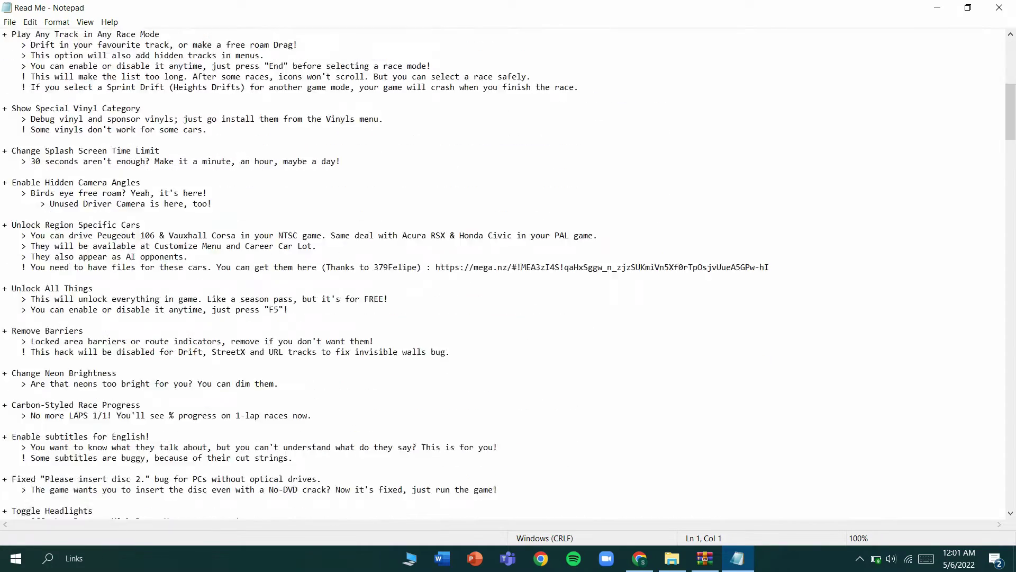
scroll(508, 273, up, 4)
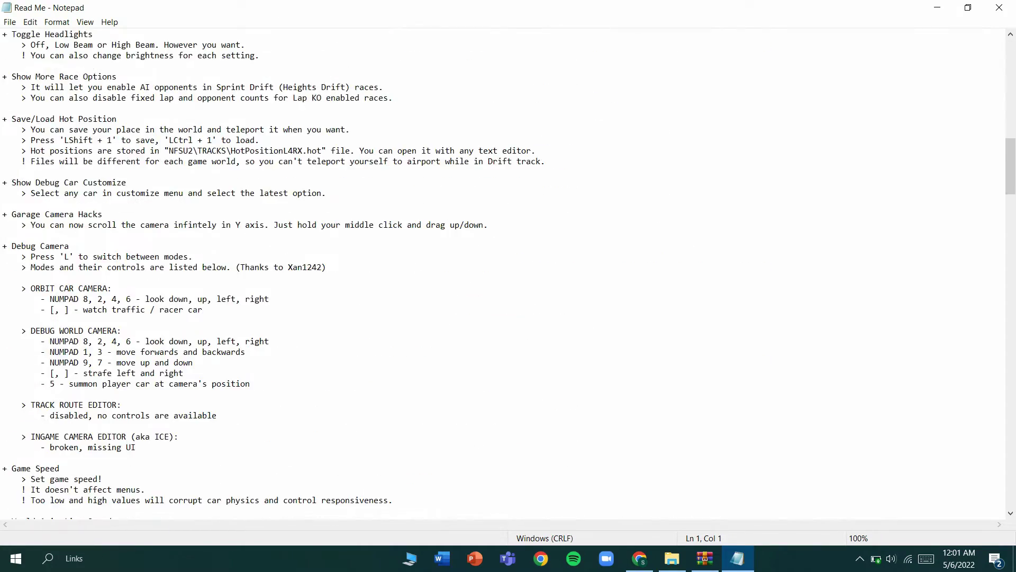
scroll(508, 273, down, 20)
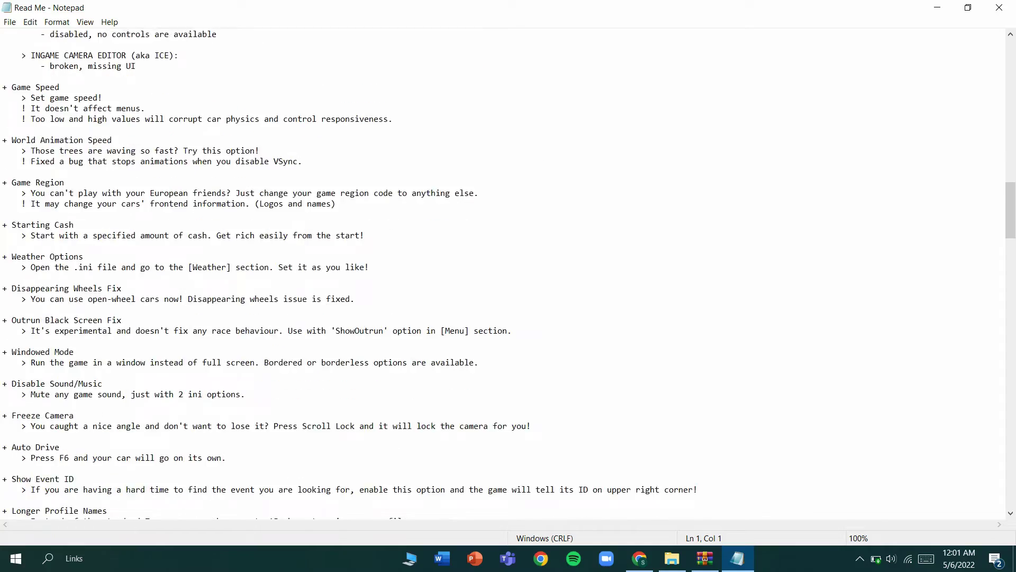
scroll(508, 273, down, 12)
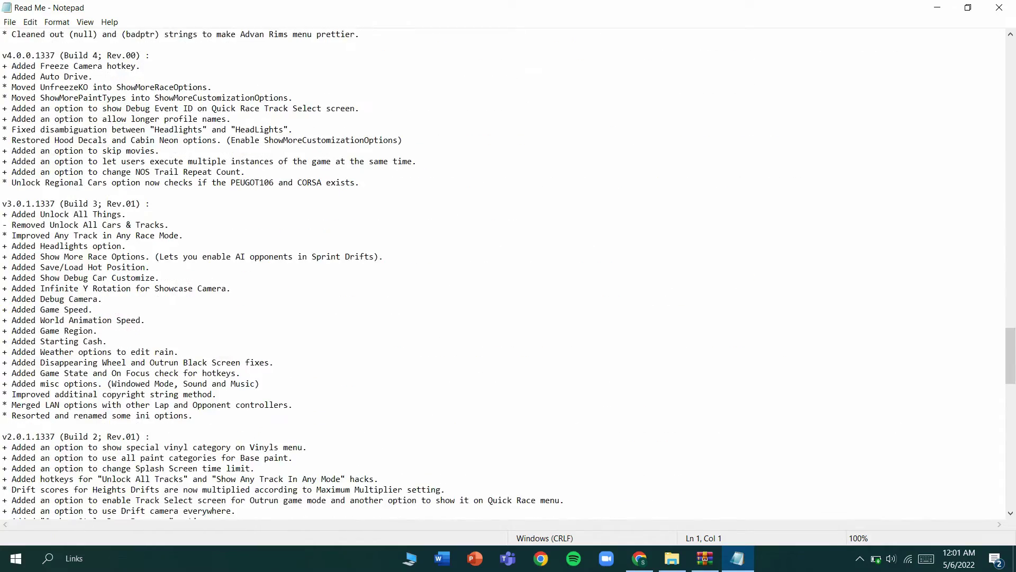
scroll(508, 273, down, 20)
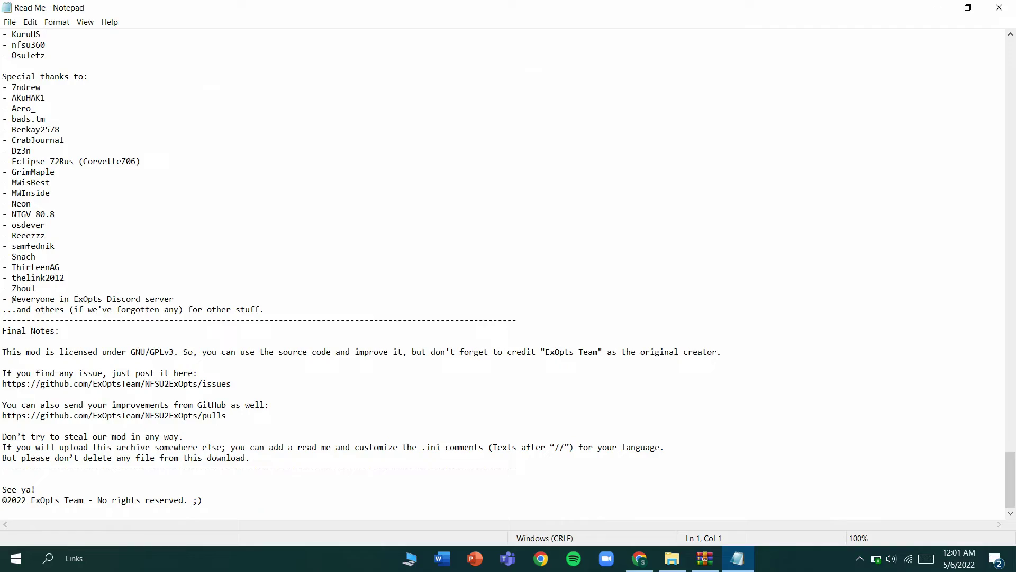
click(999, 7)
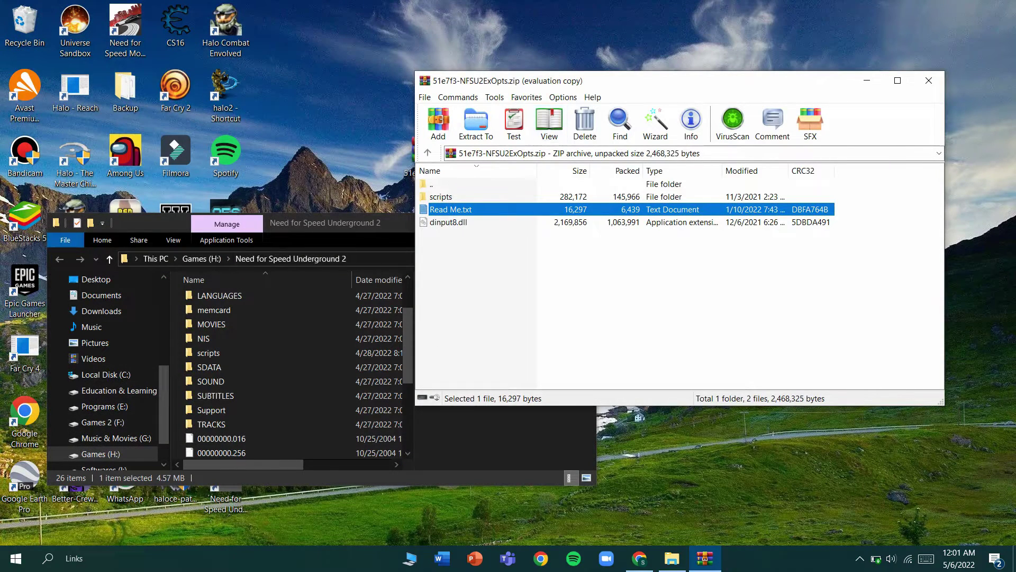
Step: Select NFSU2ExtraOptionsSettings.ini and NFSU2ExtraOptions.asi inside the archive's scripts folder
click(441, 197)
key(Return)
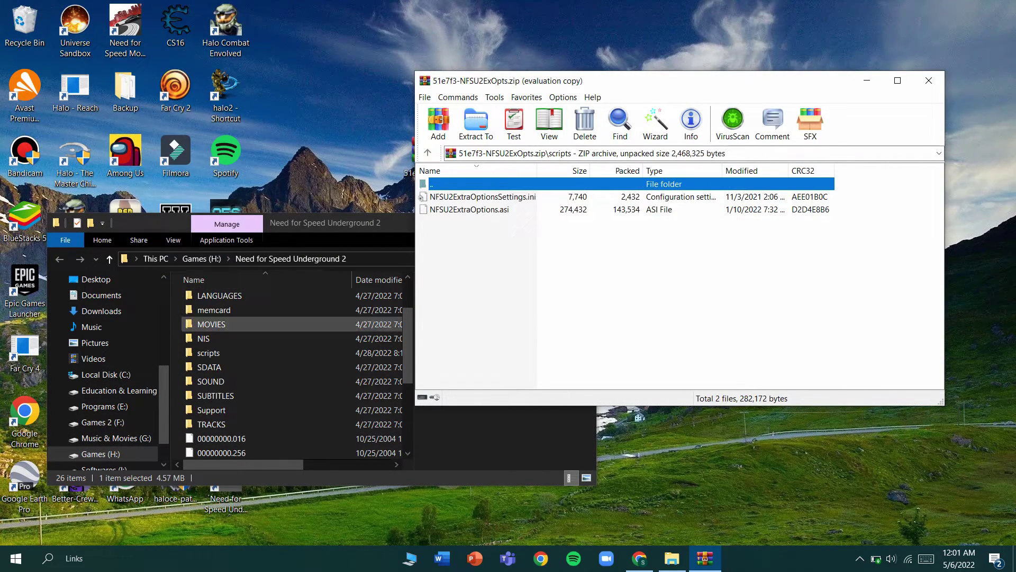
key(ctrl+a)
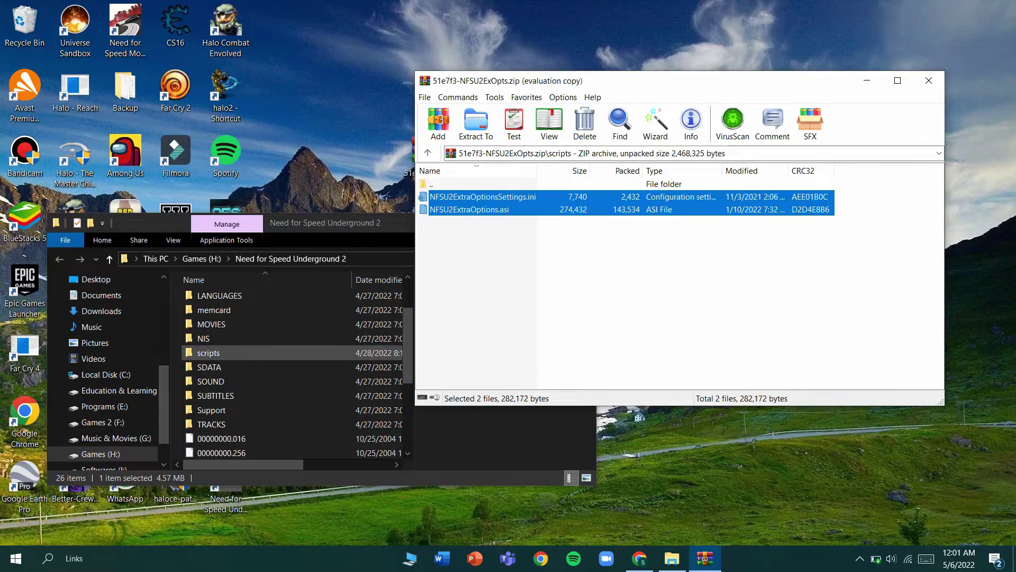
Step: Open the NFSU2ExtraOptionsSettings file from the scripts folder of the Need for Speed Underground 2 installation
double_click(208, 352)
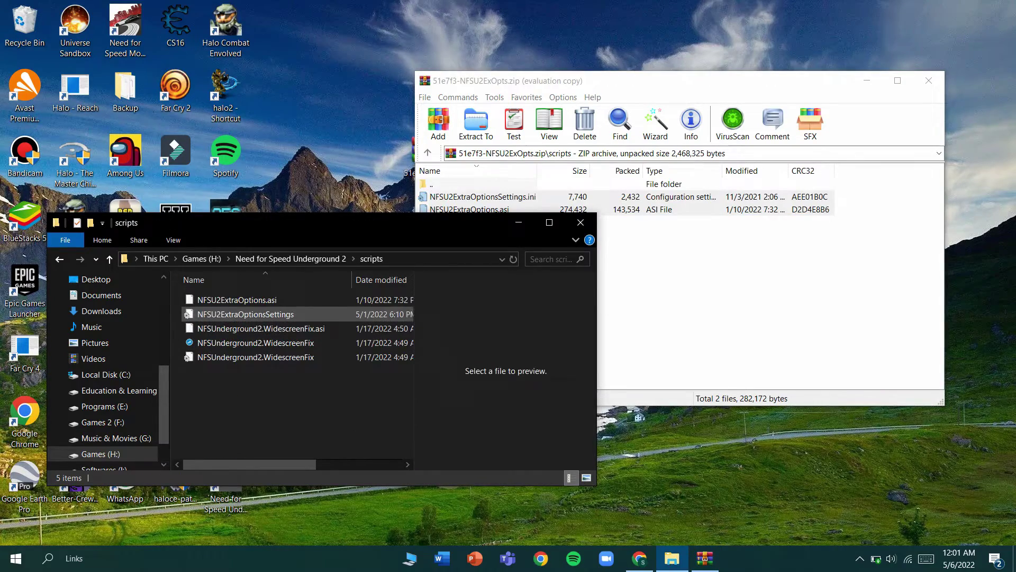
double_click(245, 314)
click(466, 10)
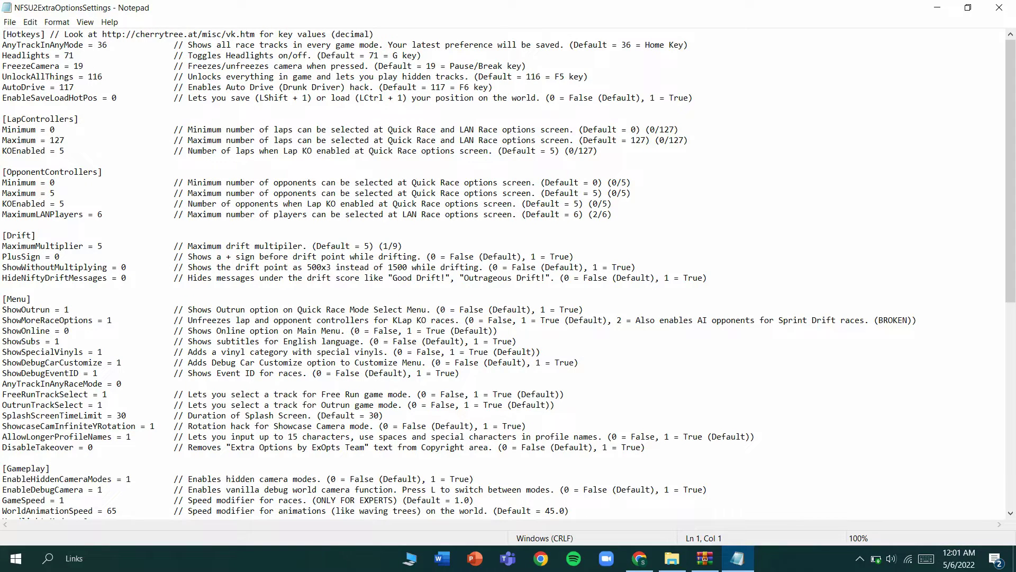
Step: Look over the settings file's sections, including LapControllers, Menu, Gameplay, Weather, Fixes and Misc
scroll(509, 273, down, 4)
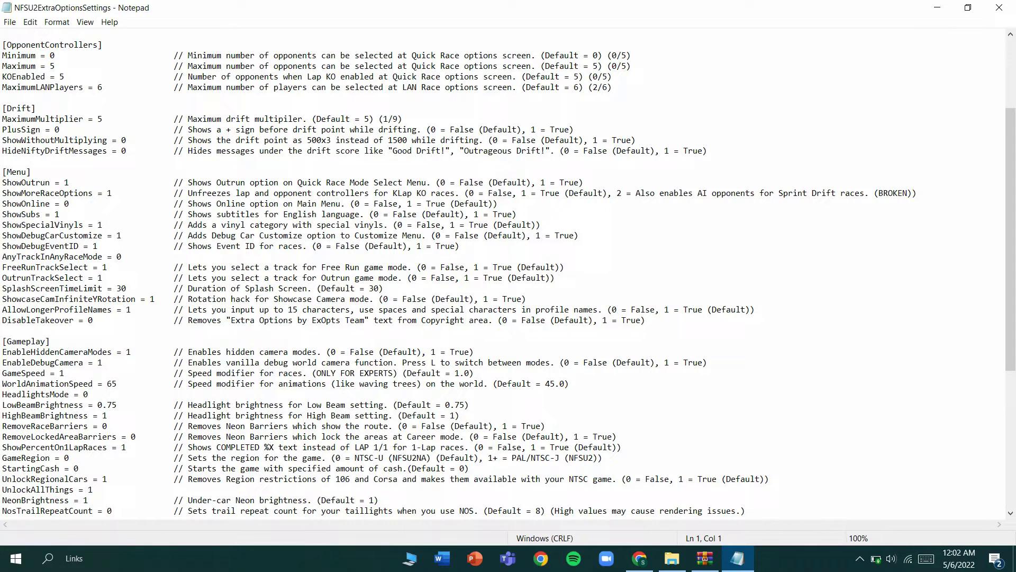
click(68, 203)
scroll(508, 272, down, 8)
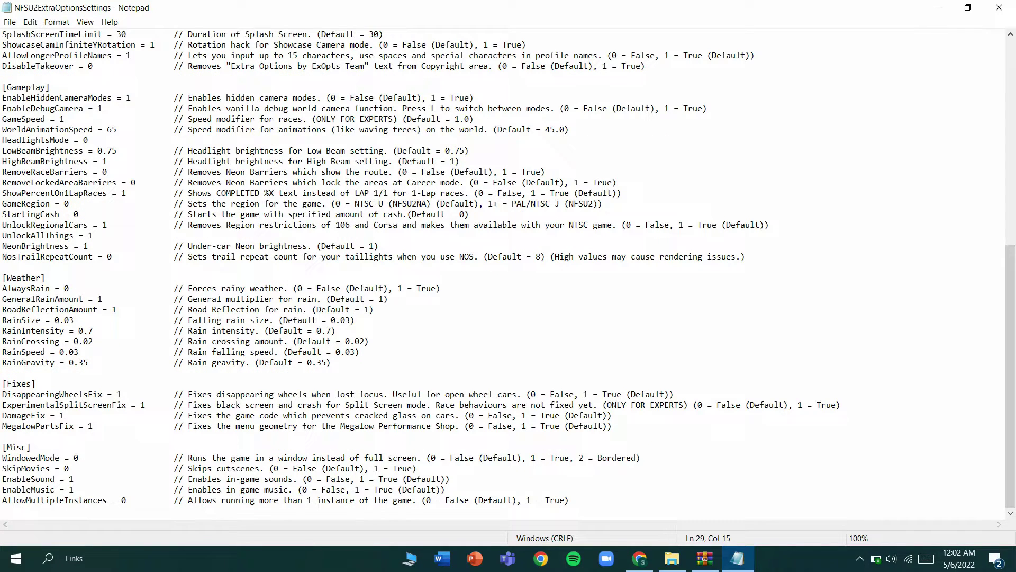
drag(7, 383, 40, 394)
click(51, 352)
drag(3, 277, 46, 277)
scroll(46, 277, up, 3)
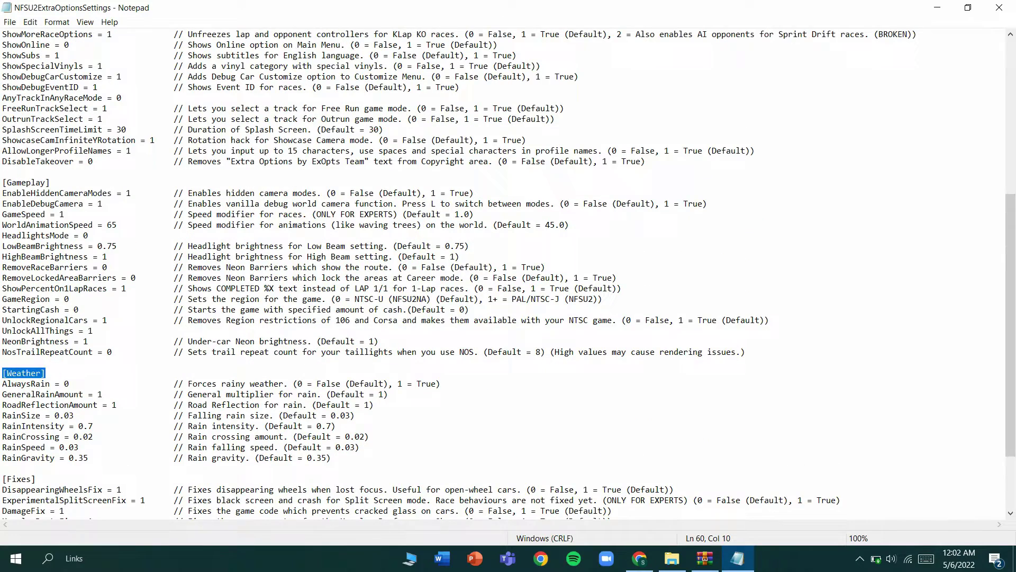
drag(7, 183, 50, 182)
scroll(508, 273, up, 4)
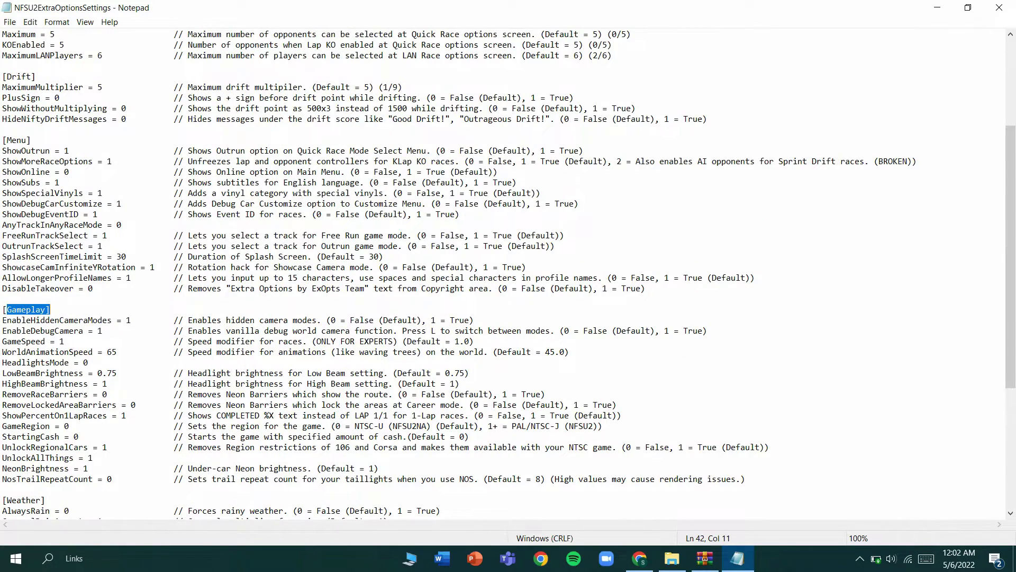
drag(3, 140, 31, 140)
scroll(502, 273, up, 5)
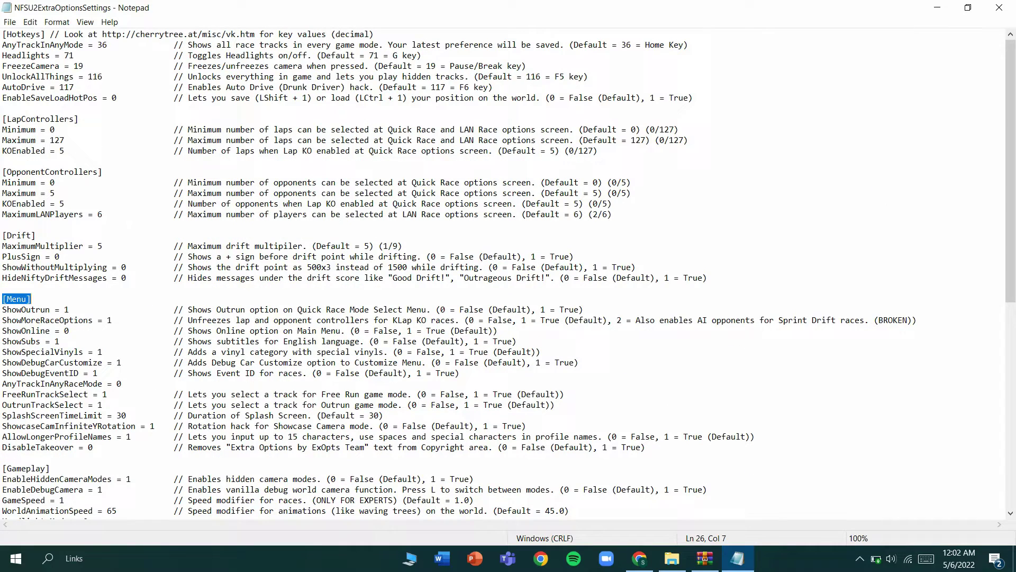
drag(25, 119, 78, 118)
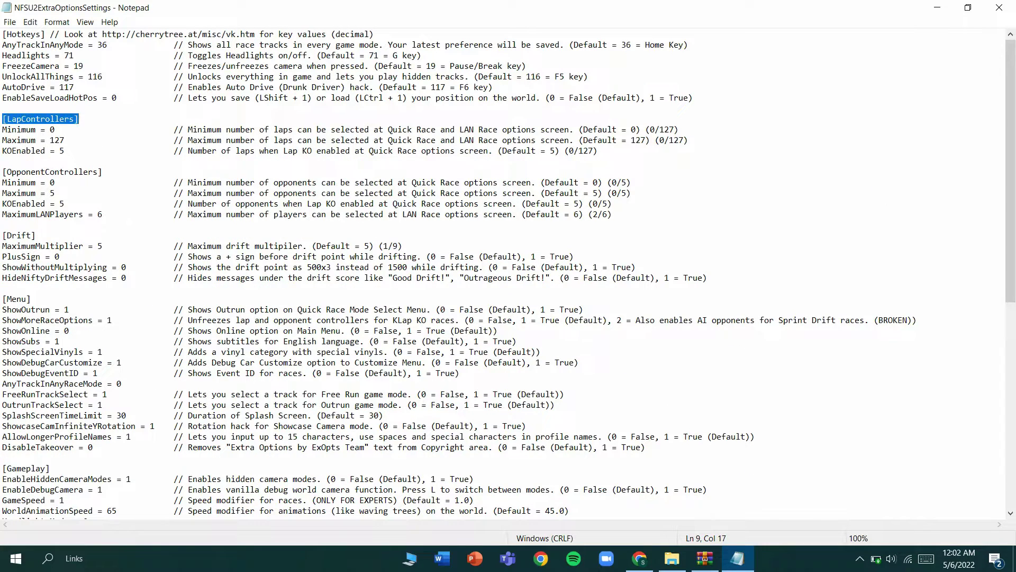
Step: Examine the Hotkeys entries from Headlights to EnableSaveLoadHotPos and close the settings file
drag(3, 55, 111, 97)
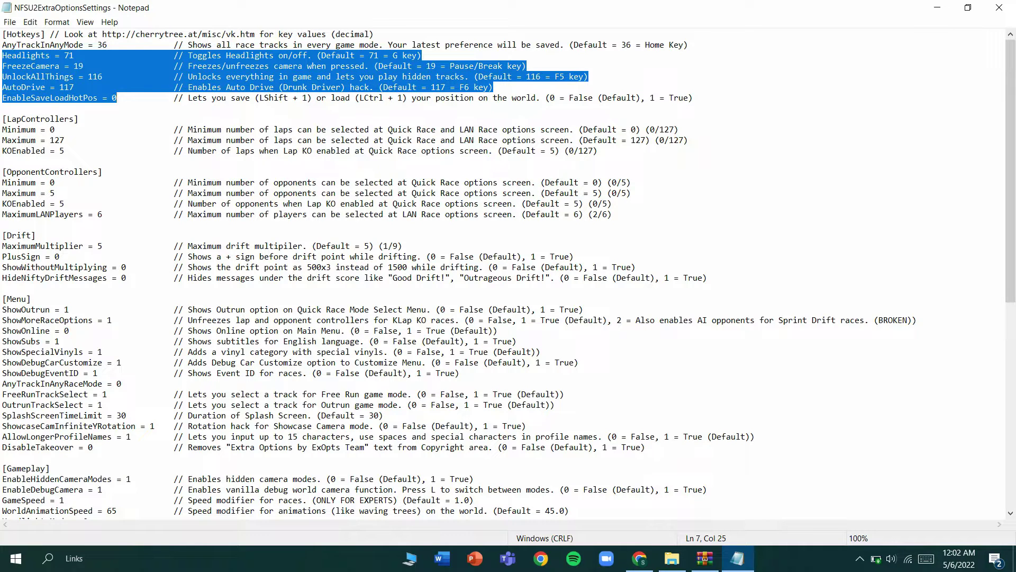
click(116, 87)
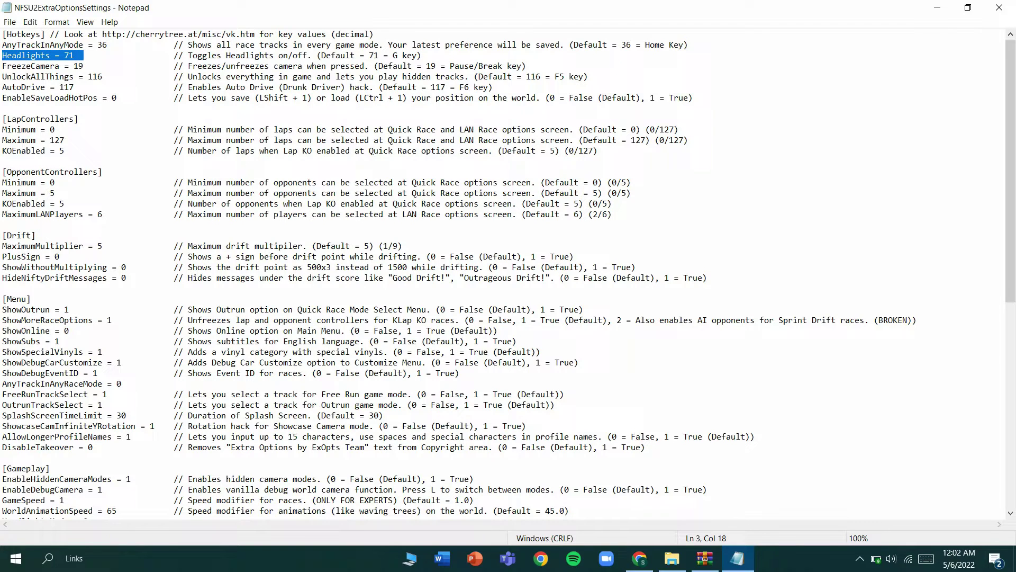
drag(7, 65, 255, 66)
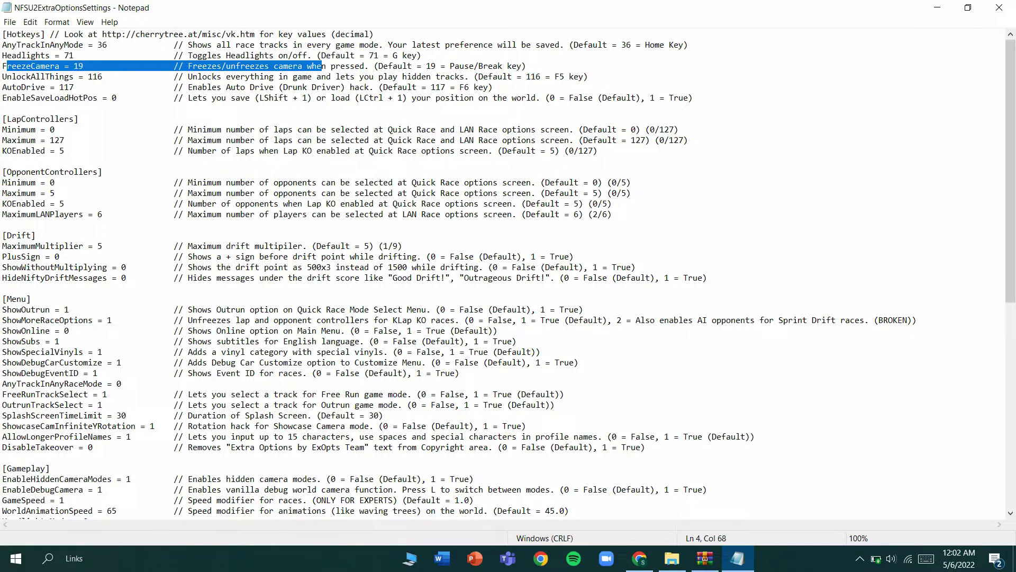
drag(54, 87, 69, 76)
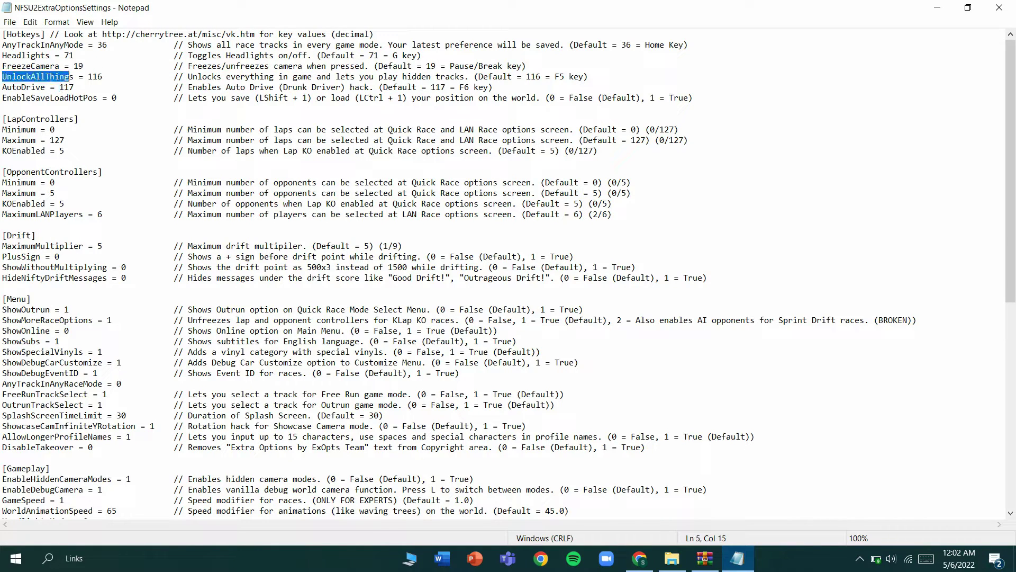
drag(2, 87, 49, 87)
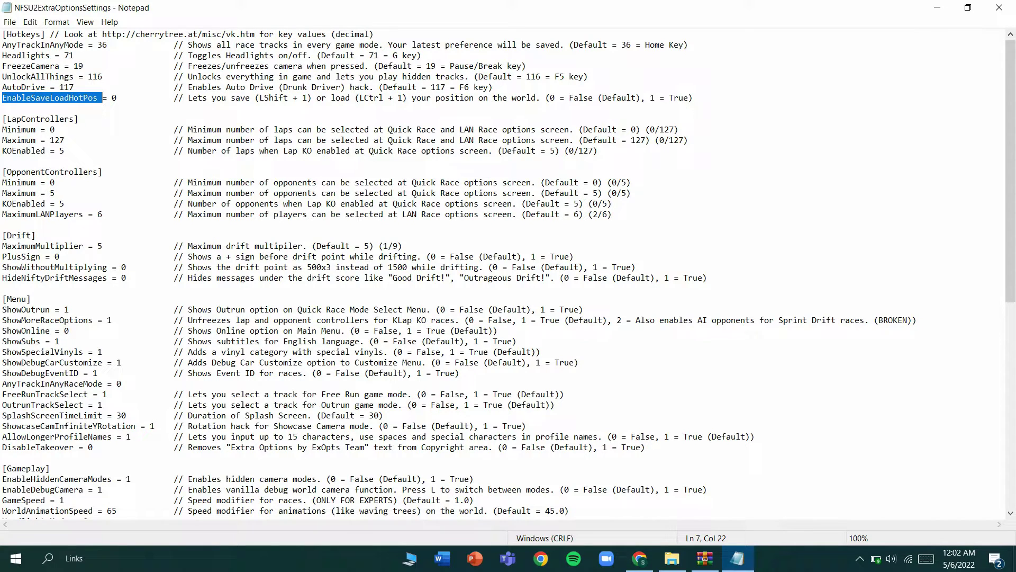
drag(16, 55, 169, 330)
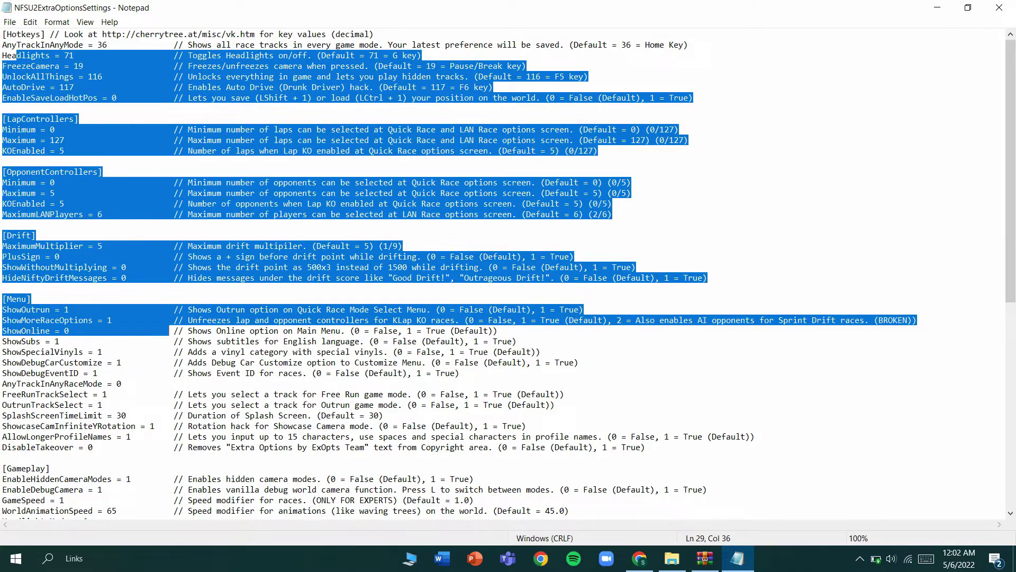
click(164, 277)
click(999, 7)
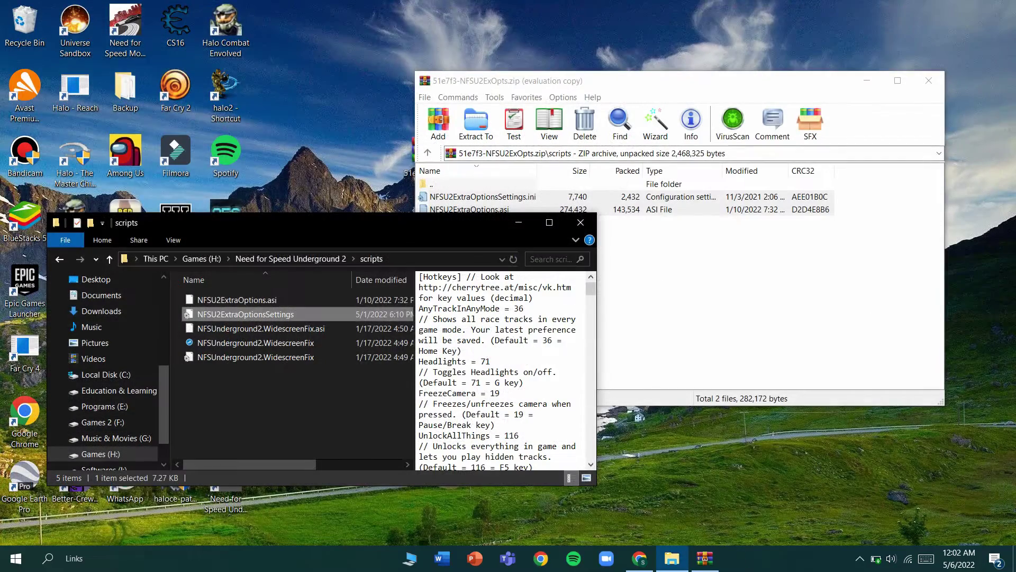
Step: Close the game's scripts folder window and the Extra Options archive
click(580, 222)
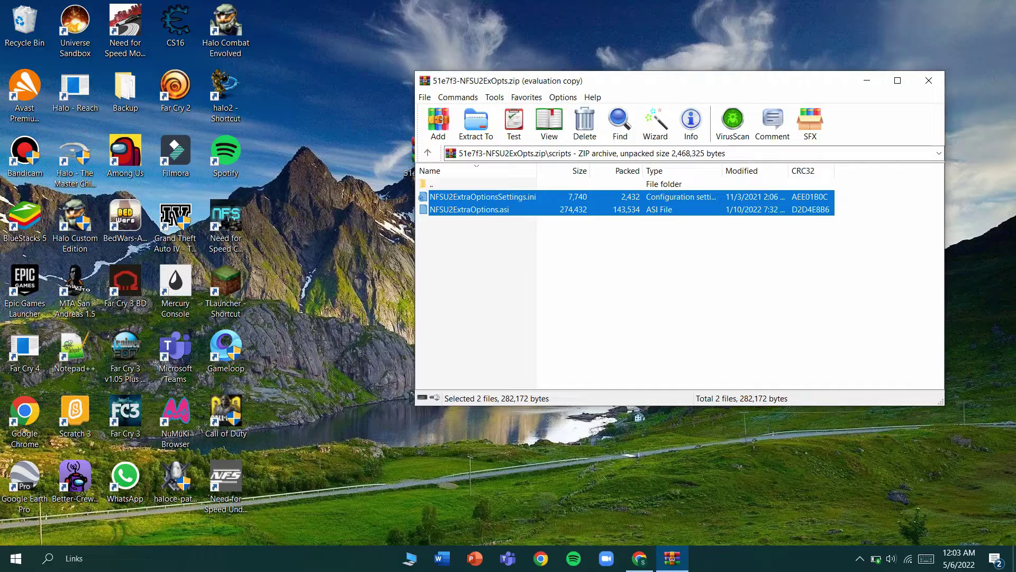
drag(825, 80, 635, 79)
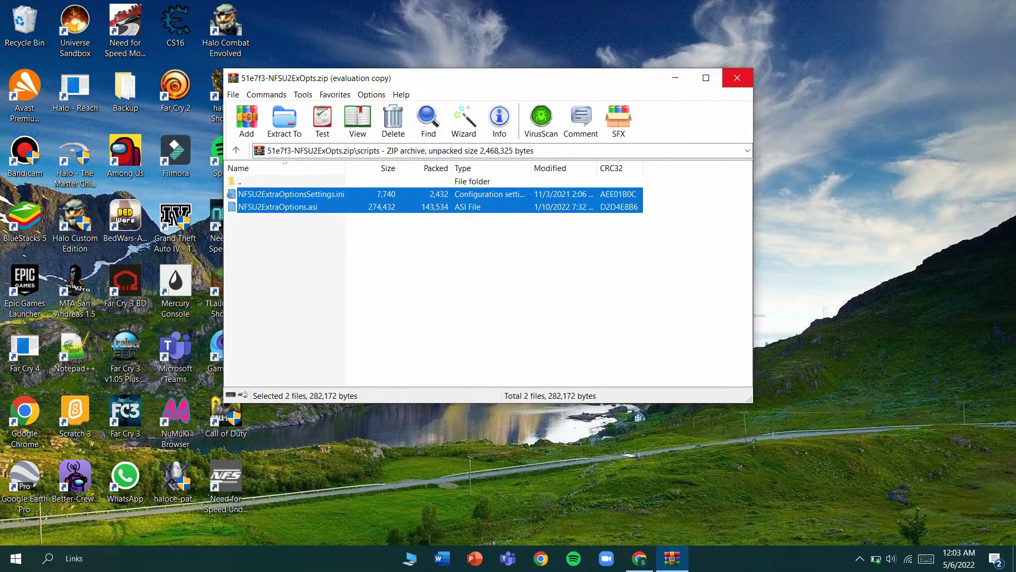
click(737, 79)
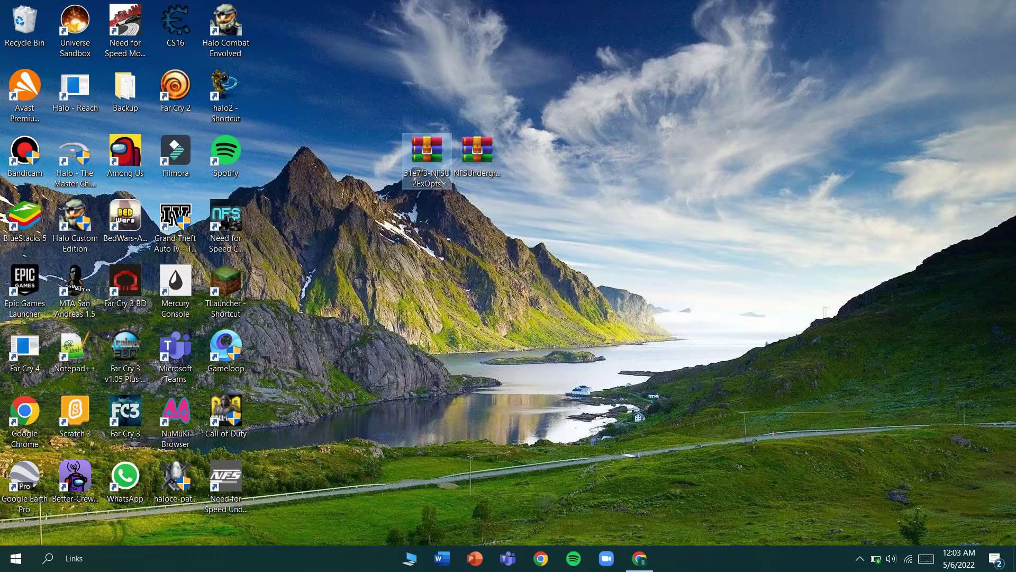
Step: Open NFSU2ExtraOptionsSettings from the scripts folder at the file location of the Need for Speed Underground 2 shortcut
right_click(239, 304)
right_click(226, 478)
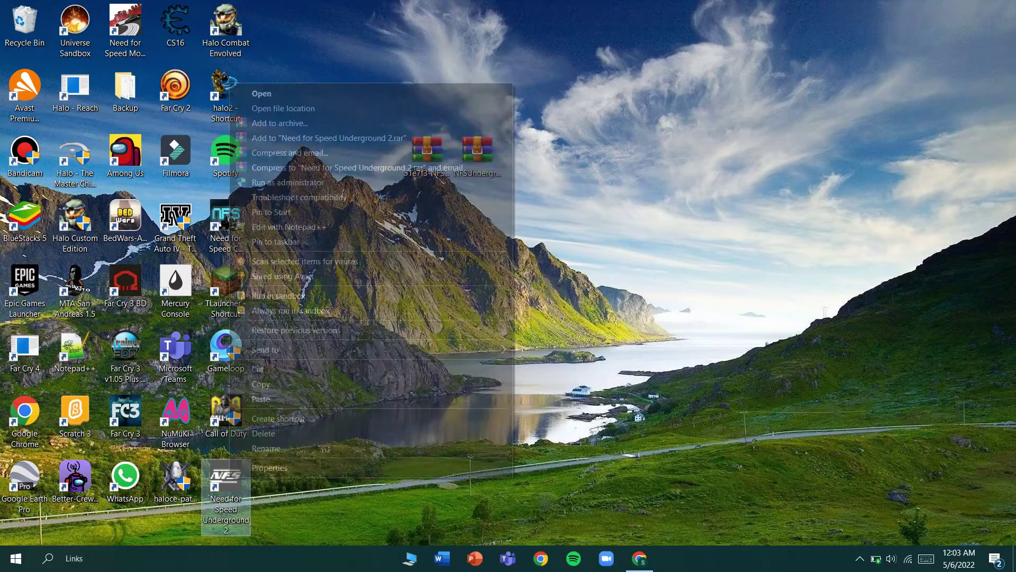
click(281, 108)
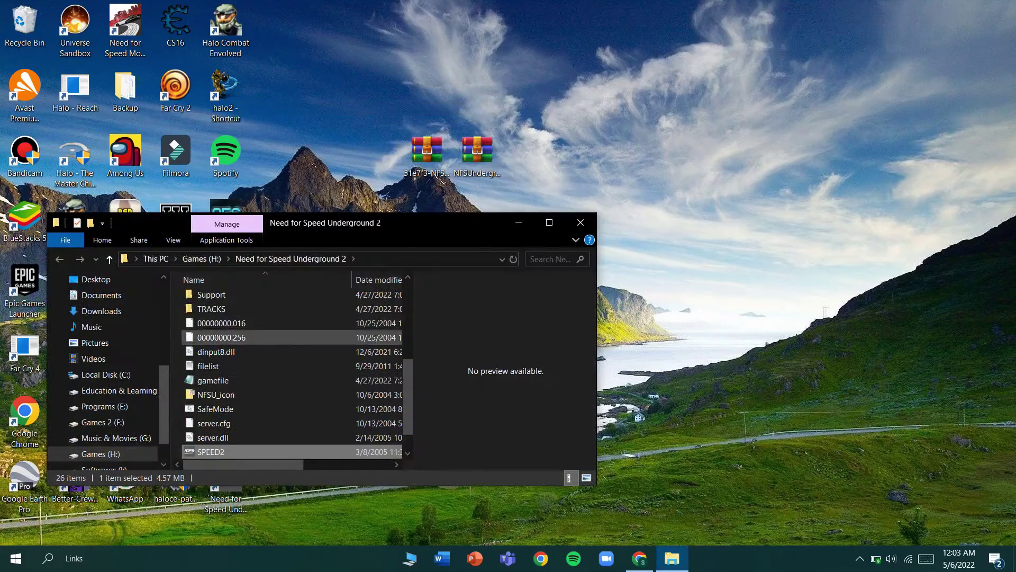
scroll(291, 352, up, 3)
double_click(208, 352)
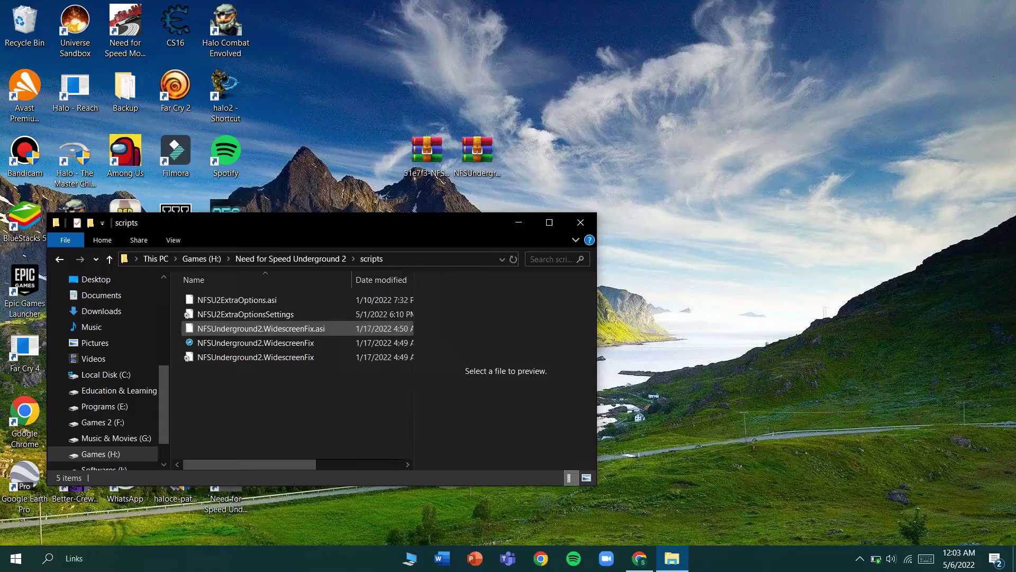
double_click(222, 309)
Step: Set AnyTrackInAnyRaceMode to 1 in the Menu section and save the settings file, closing it and its folder
scroll(343, 194, down, 6)
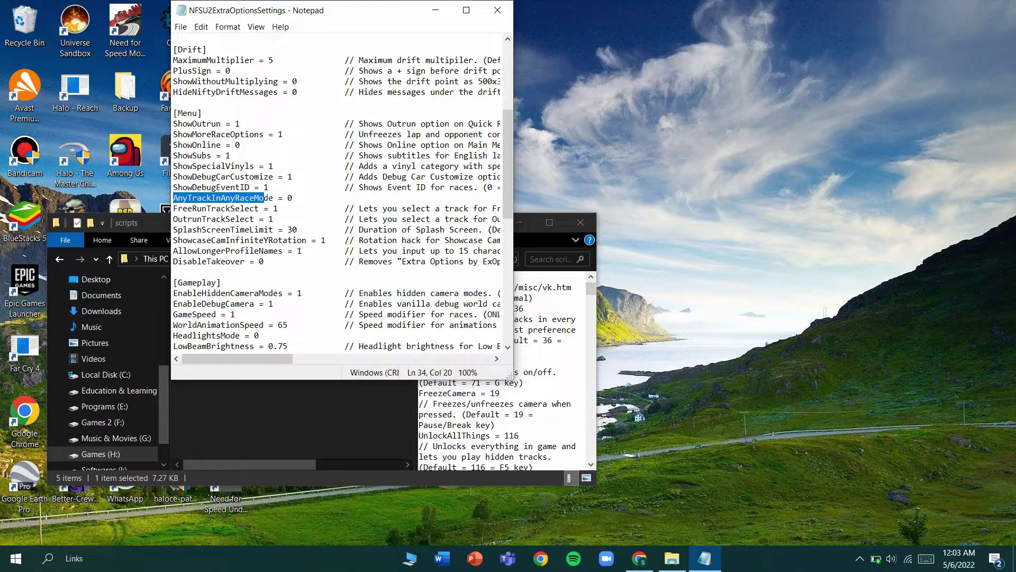
click(293, 198)
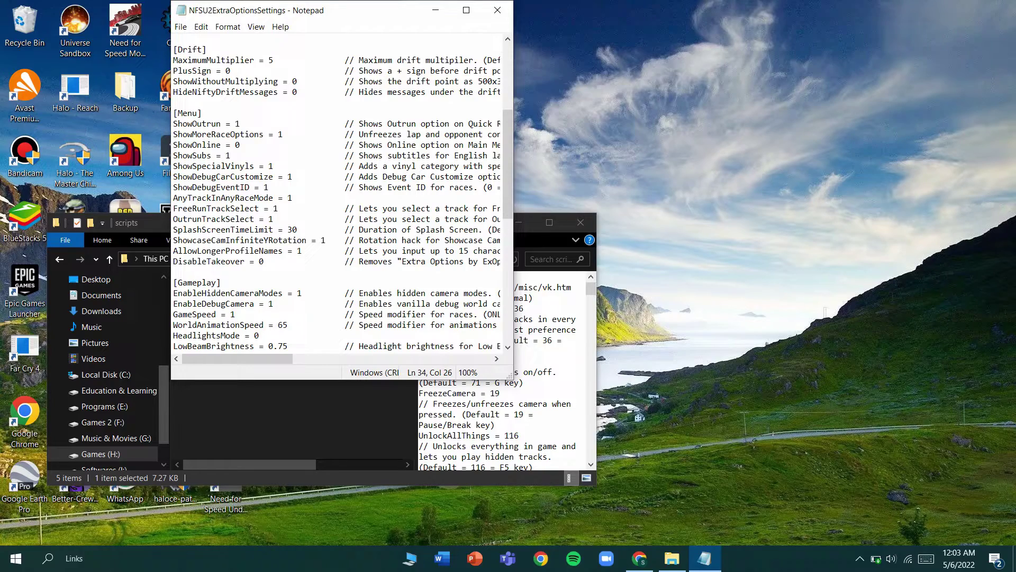
click(497, 10)
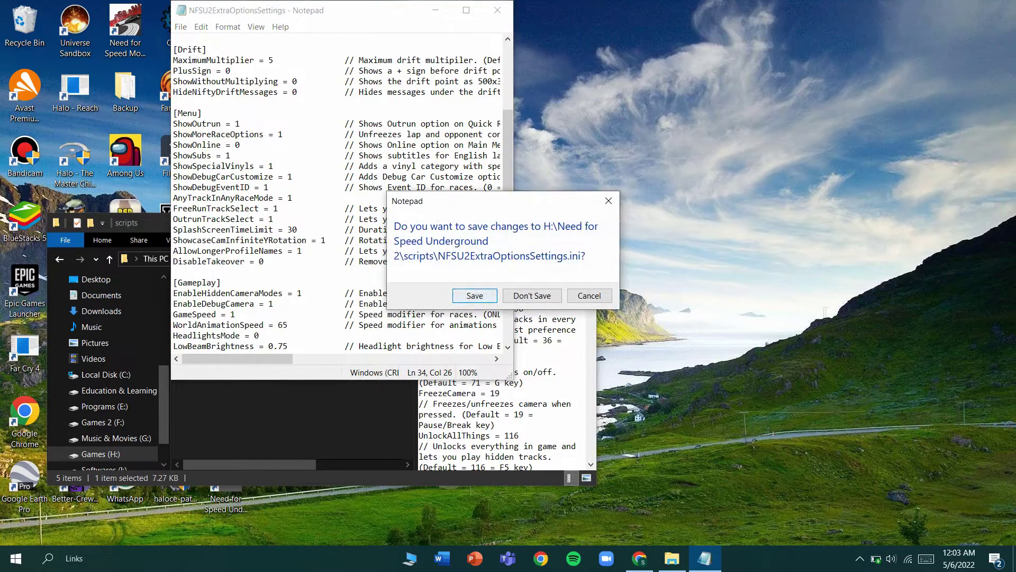
click(474, 295)
click(583, 223)
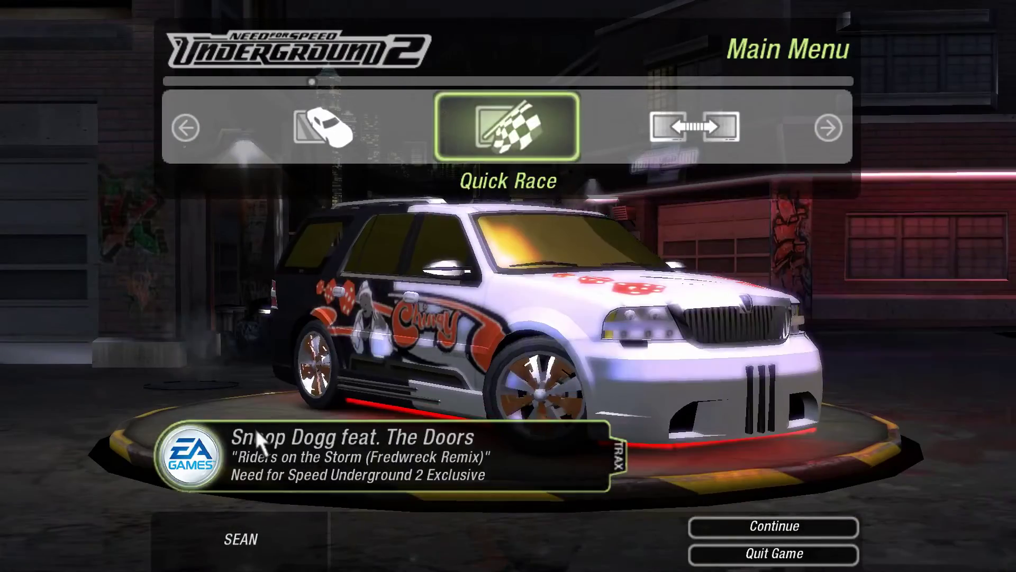
Step: In Need for Speed Underground 2, open the track selection for a Circuit quick race
key(Right)
key(Left)
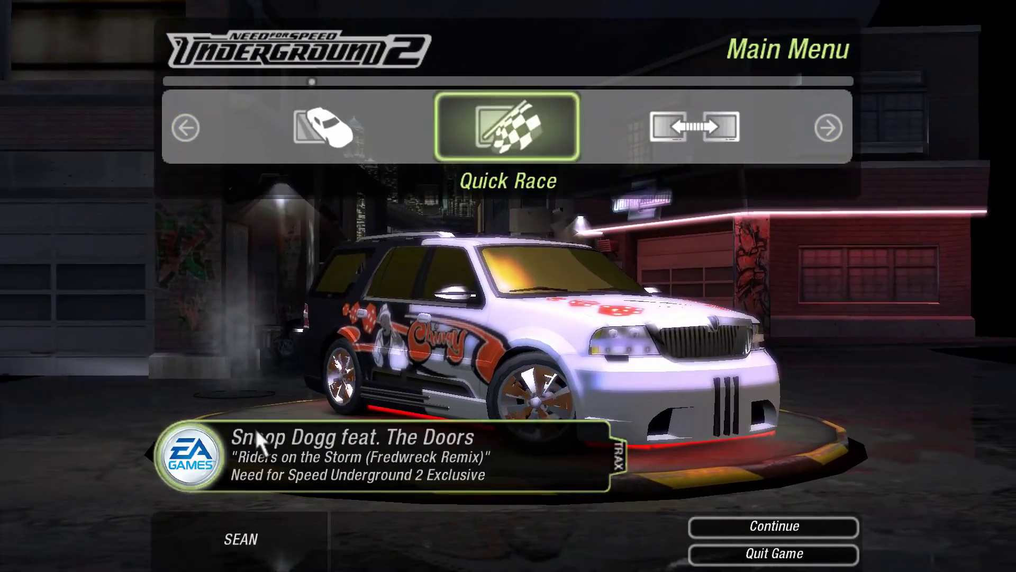
key(Return)
key(Return)
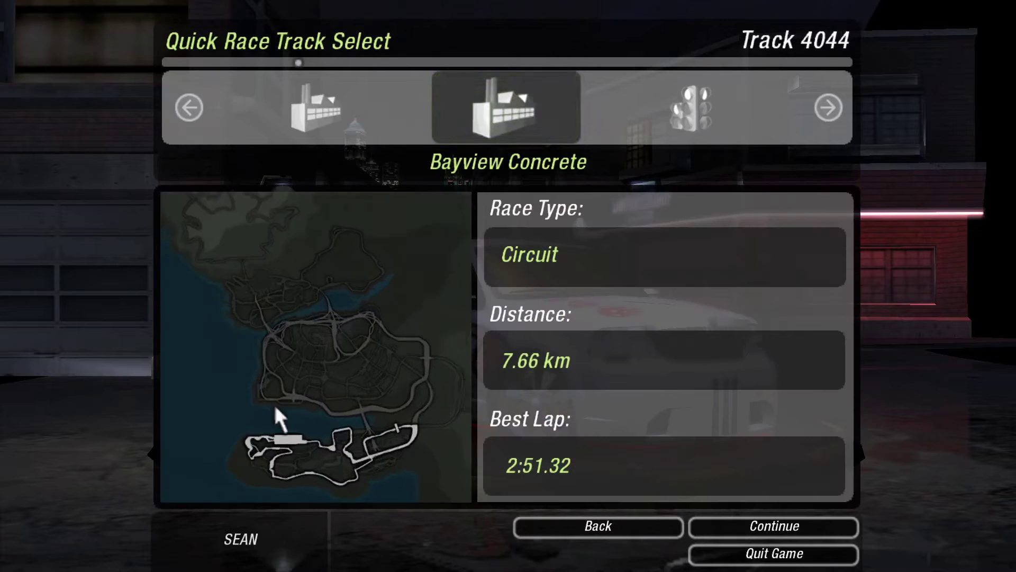
Step: Browse the tracks offered for Circuit races, including the Outrun ones, and return to the quick race mode selection
key(Right)
key(Right)
key(Right)
key(Left)
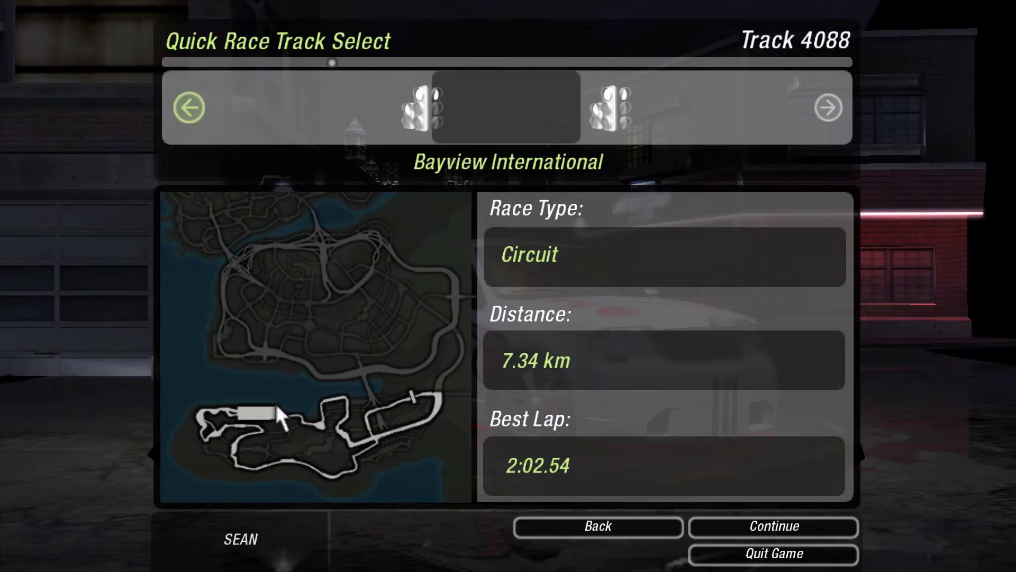
key(Left)
key(Left)
key(Left)
key(Left)
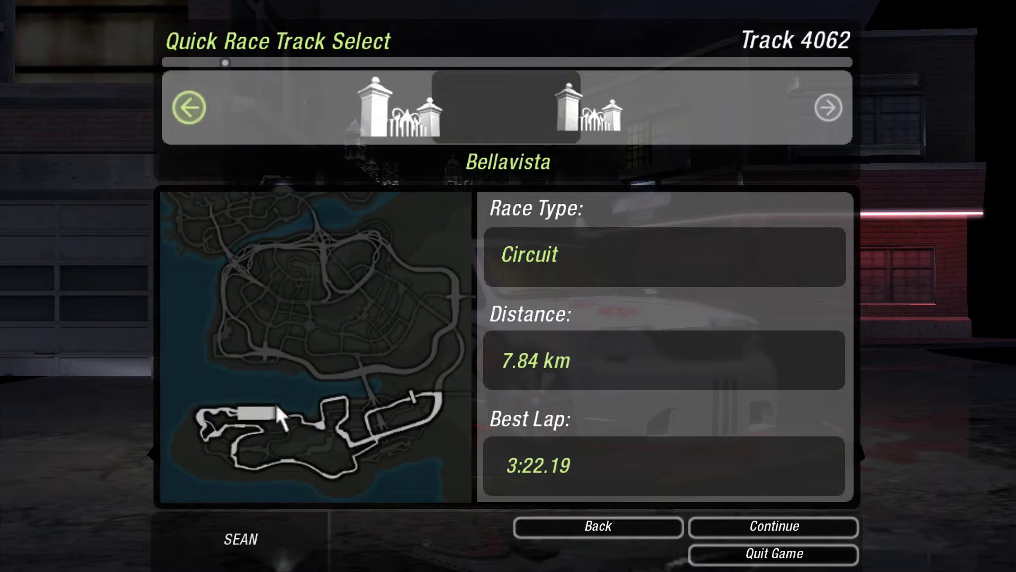
key(Right)
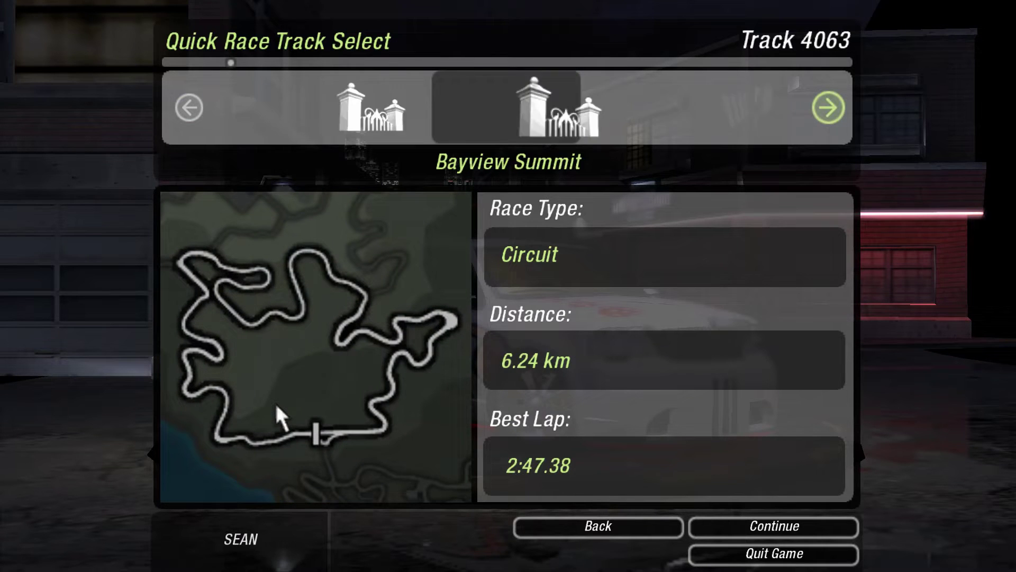
key(Right)
key(Right)
key(Right)
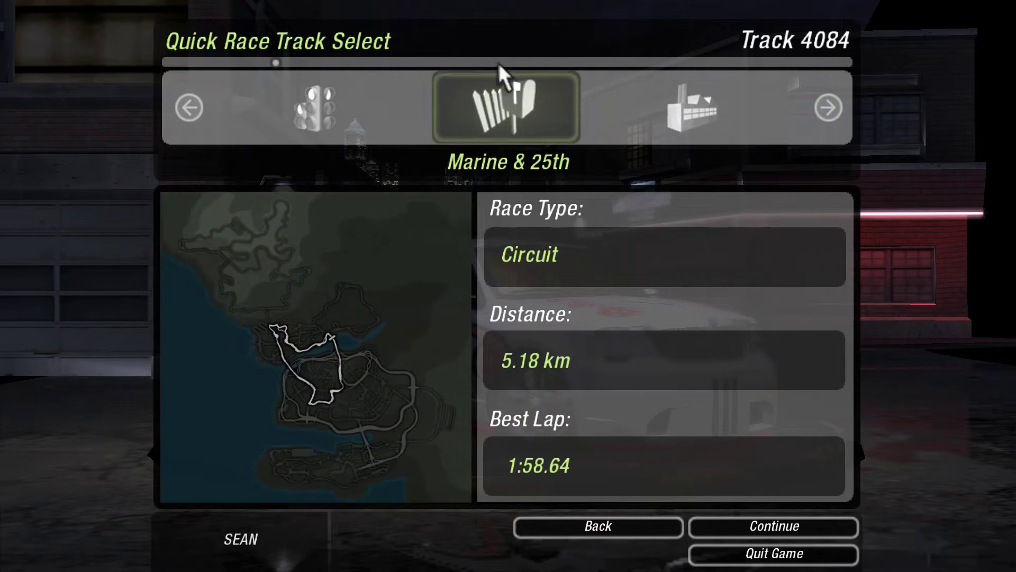
key(Right)
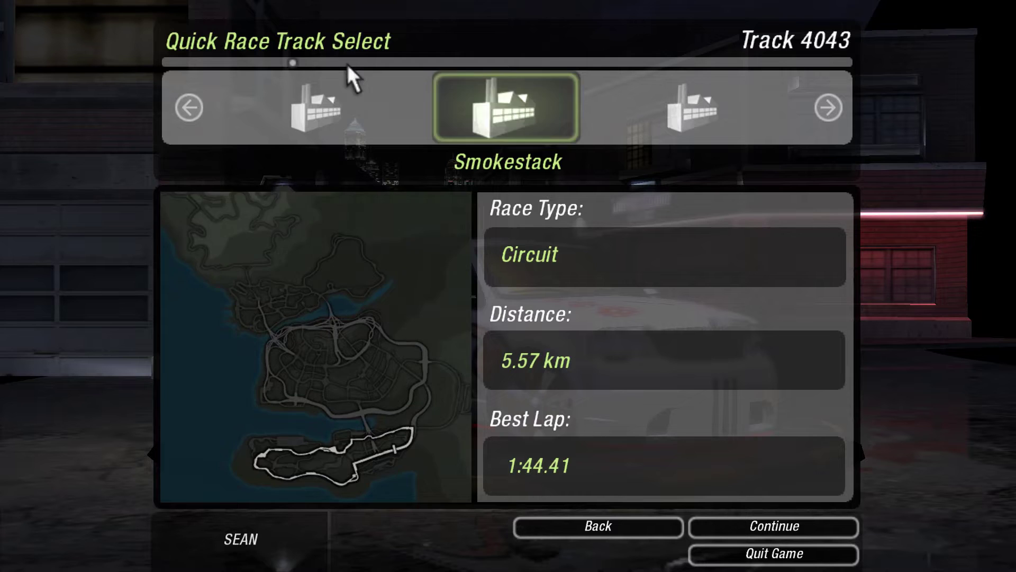
key(Right)
key(Right)
key(Right)
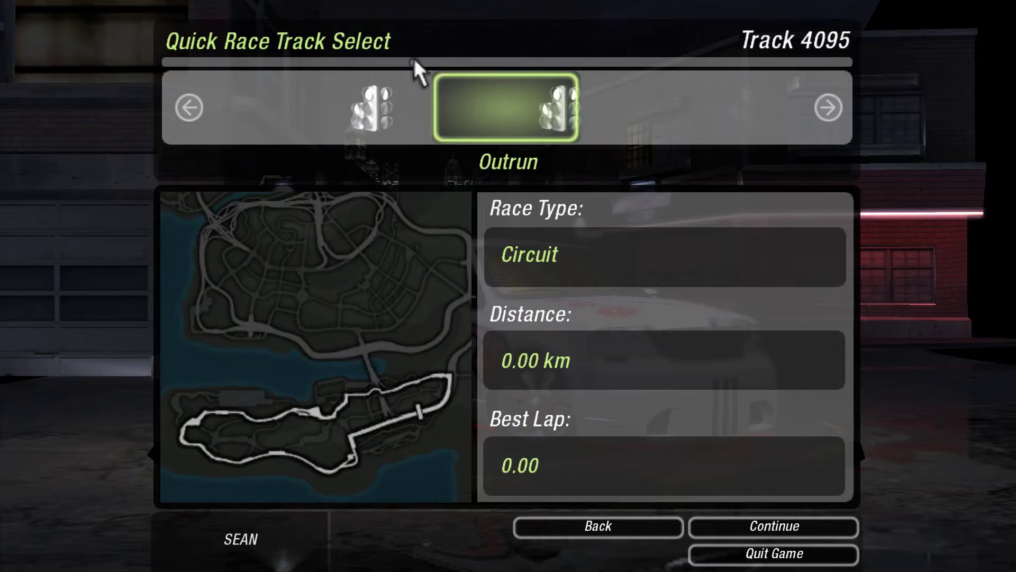
key(Right)
key(Right)
key(Right)
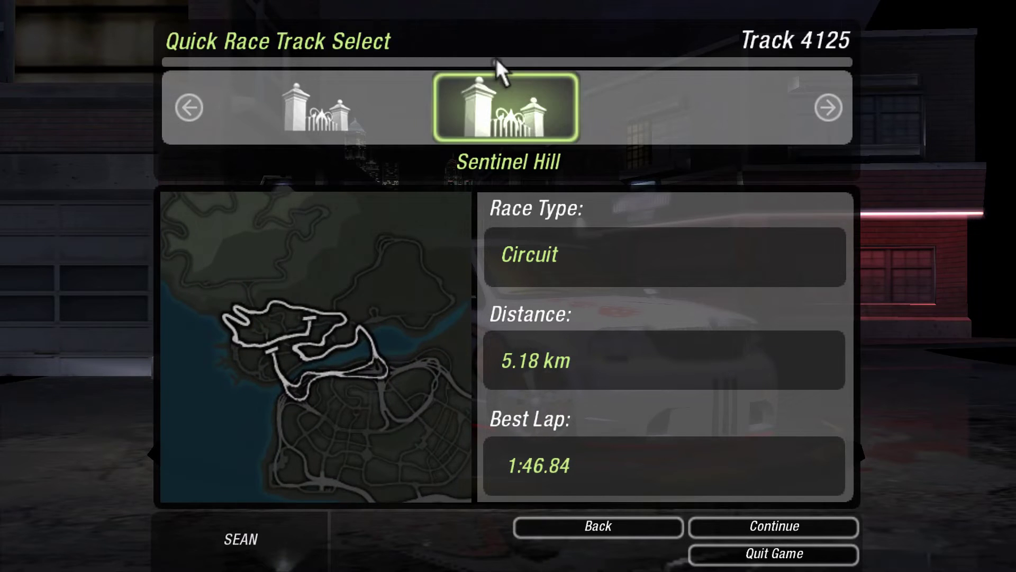
key(Right)
key(Right)
key(Right)
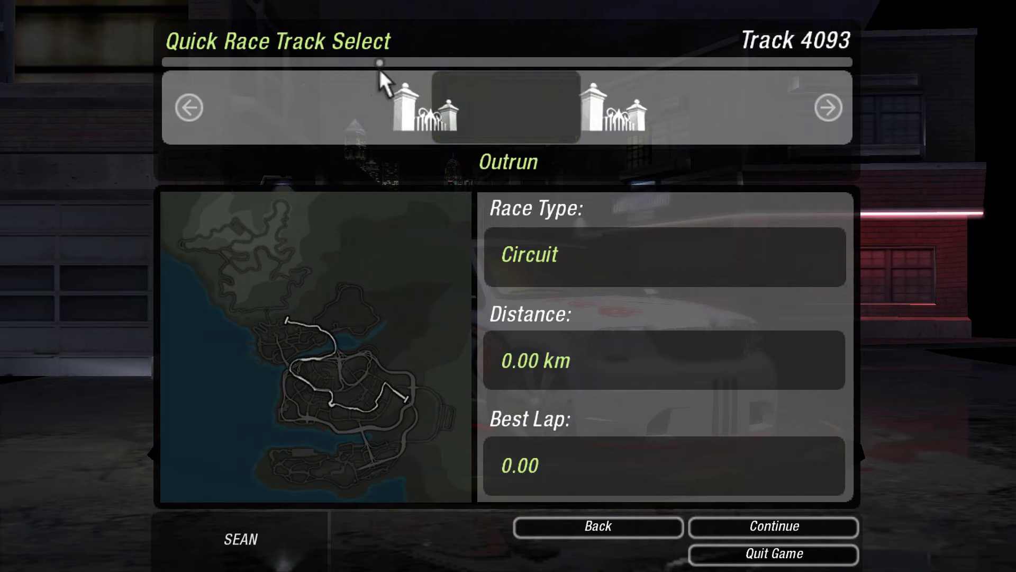
key(Right)
key(Left)
key(Right)
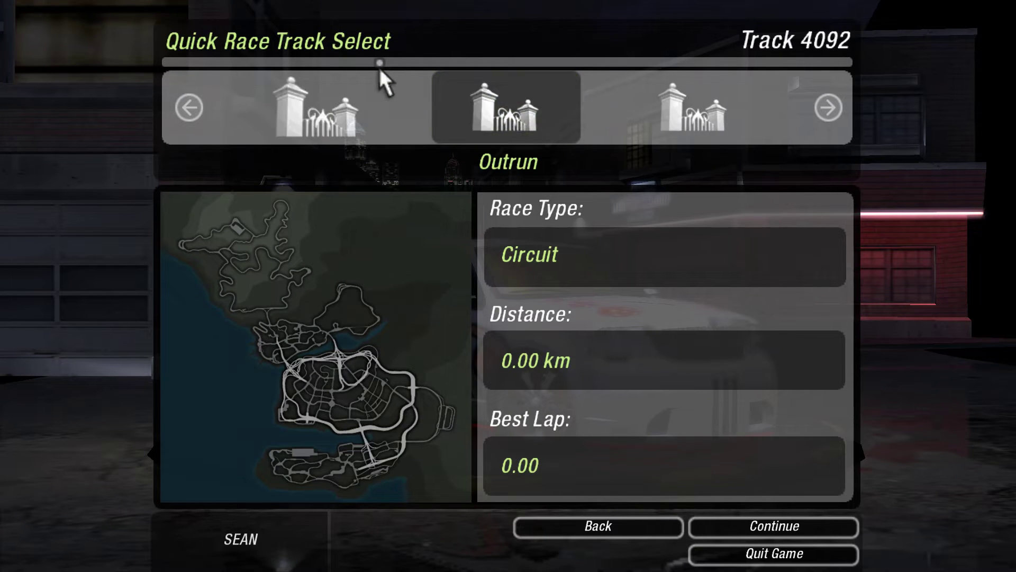
key(Right)
key(Right)
key(Escape)
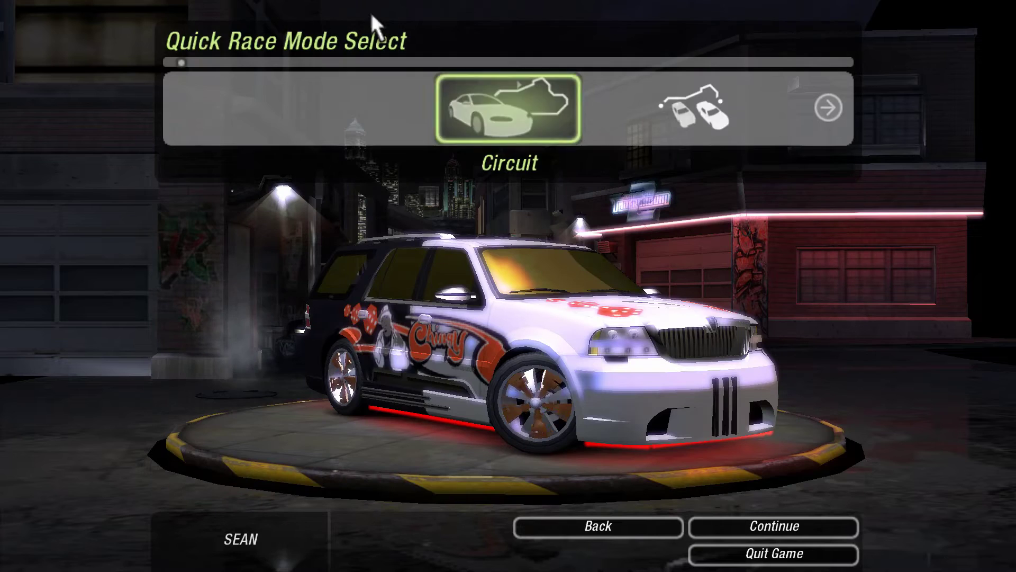
Step: Choose Drag as the quick race mode and open its track selection
key(Right)
key(Right)
key(Right)
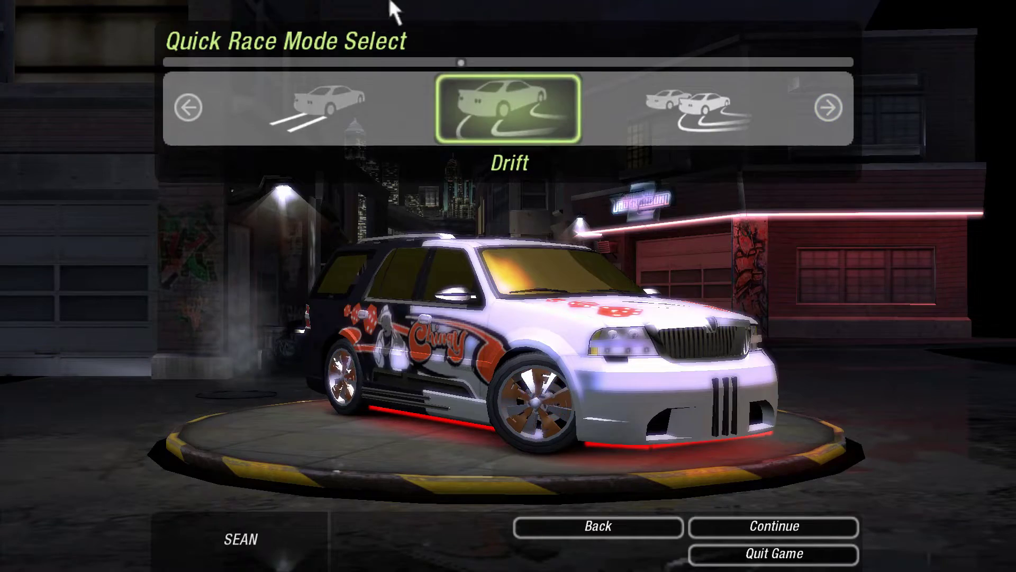
key(Right)
key(alt+Tab)
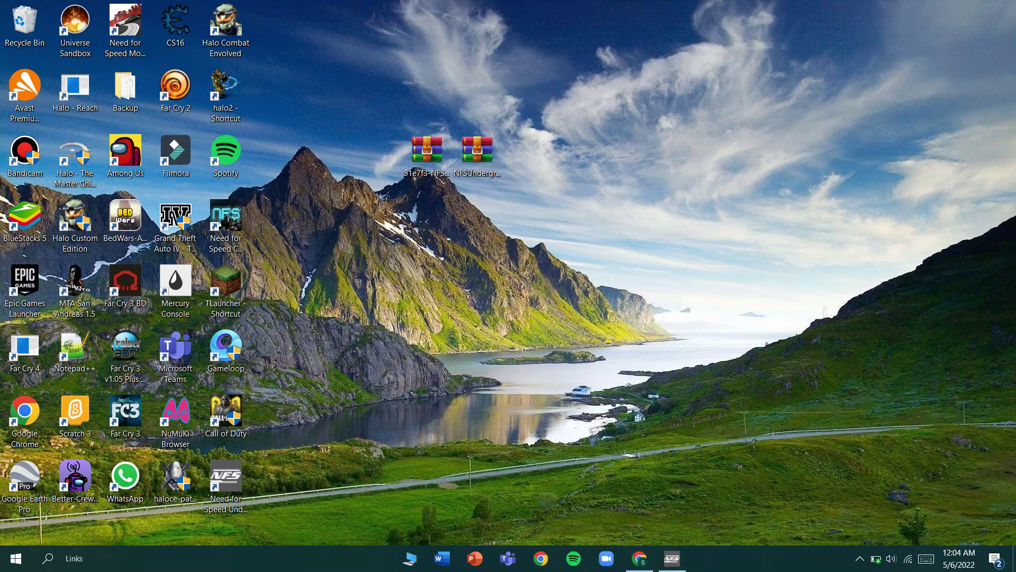
click(671, 558)
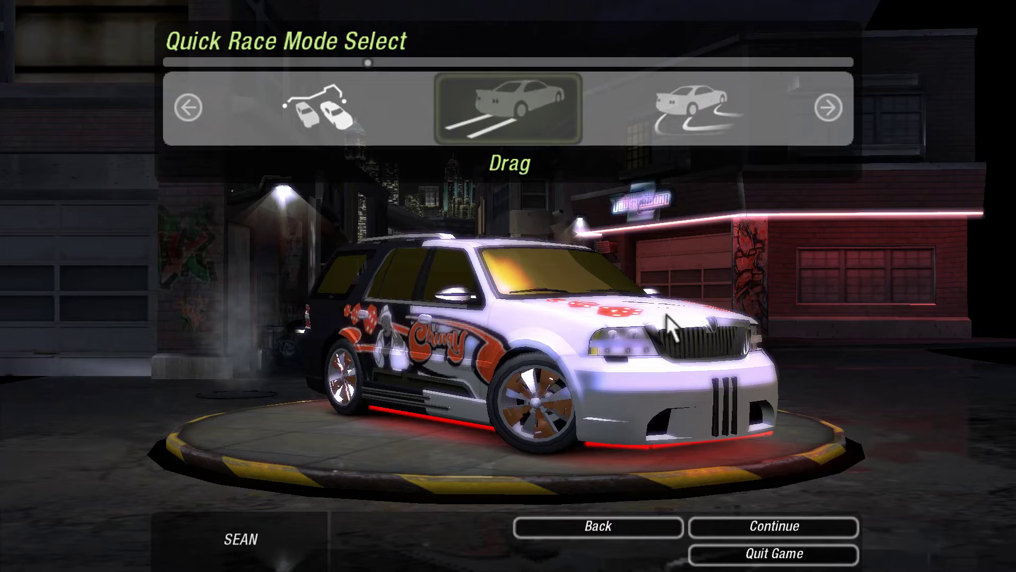
key(Right)
key(Left)
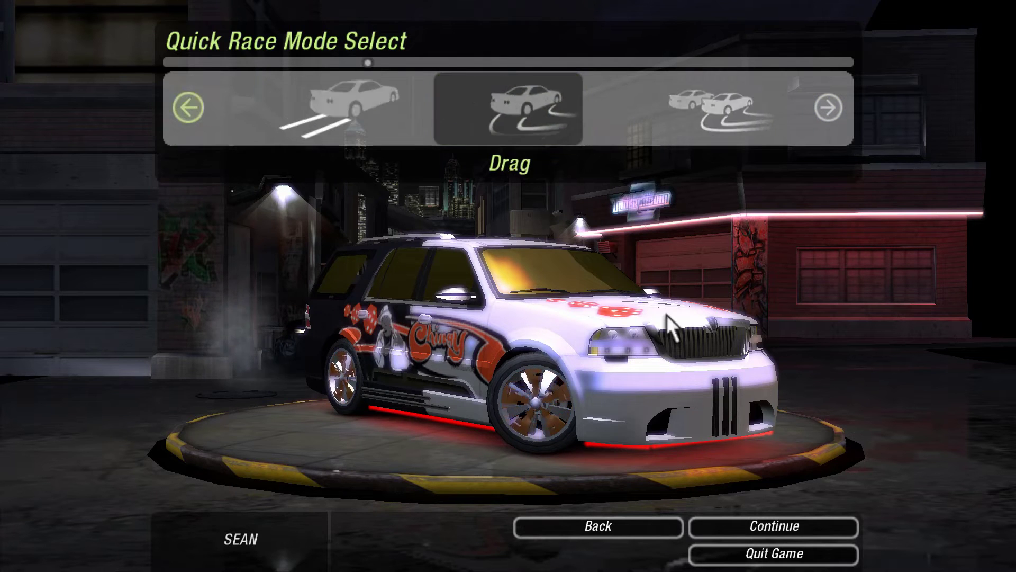
key(Return)
Step: Browse the tracks offered for Drag races, including the Parkade Drift and city street ones, and return to the mode selection
key(Left)
key(Left)
key(Left)
key(Left)
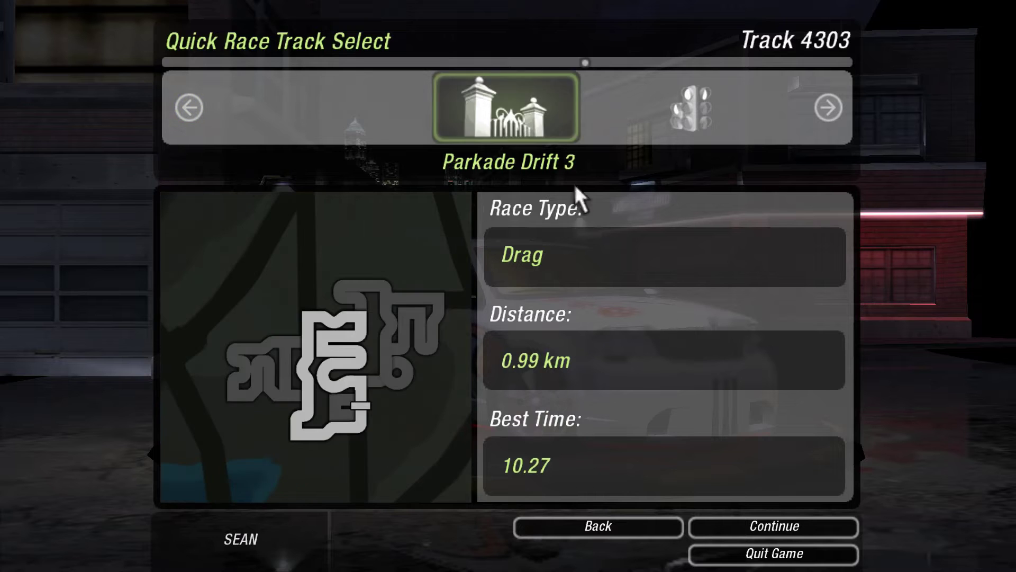
key(Left)
key(Left)
key(Left)
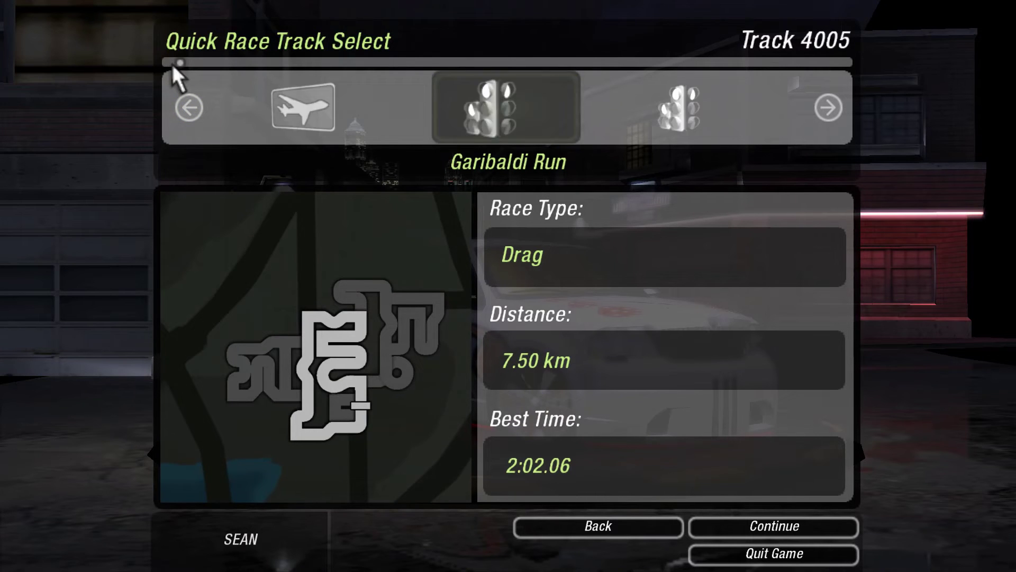
key(Left)
key(Left)
key(Left)
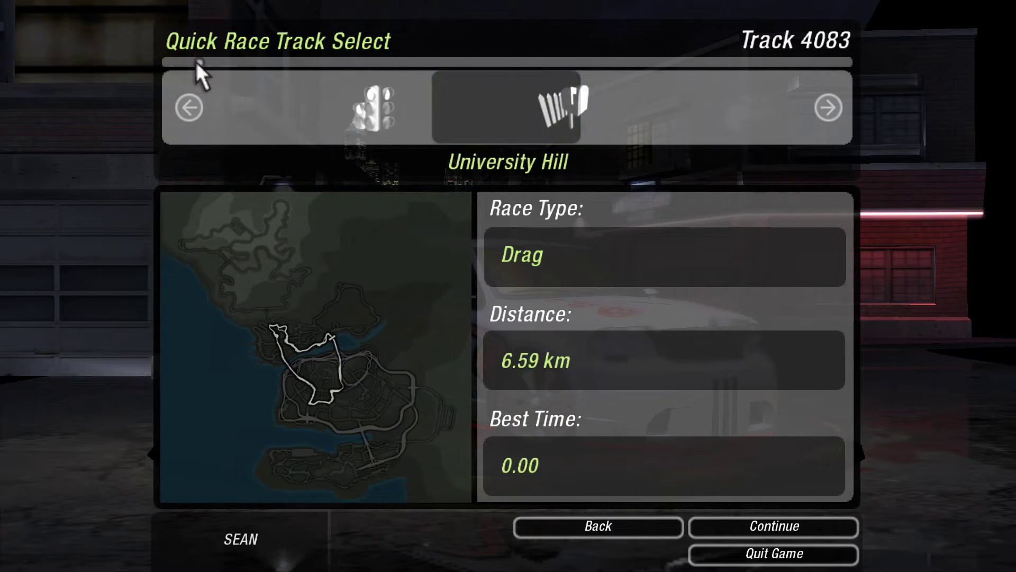
key(Left)
key(Left)
key(Escape)
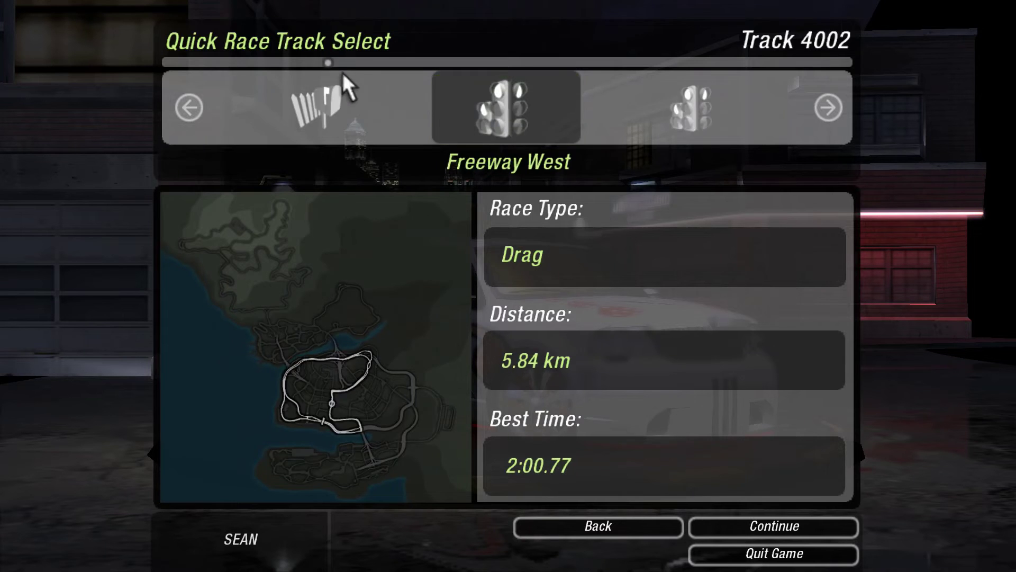
Step: Choose Outrun as the quick race mode and open its track selection
key(Right)
key(Right)
key(Right)
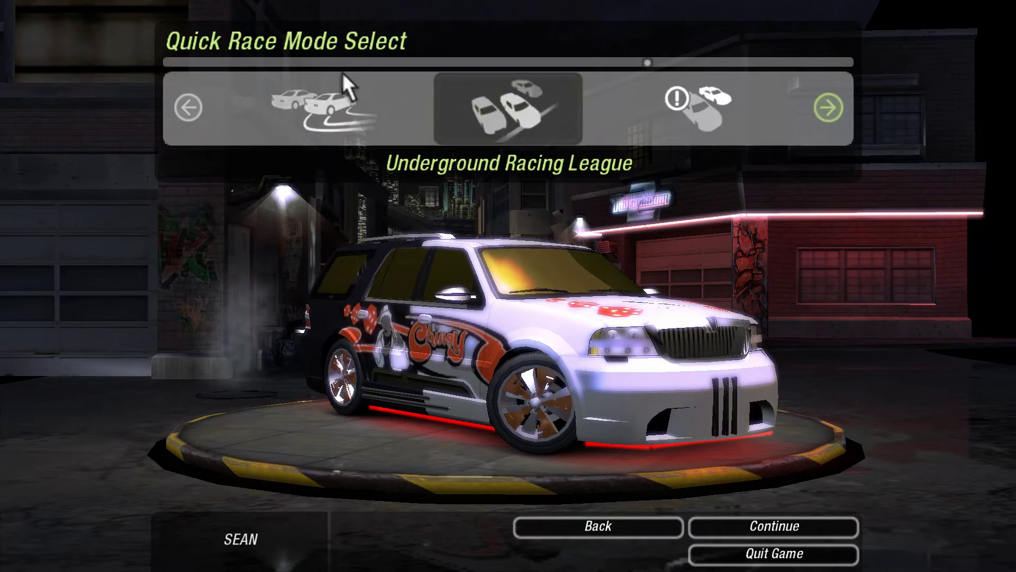
key(Right)
key(Right)
key(Left)
key(Left)
key(Right)
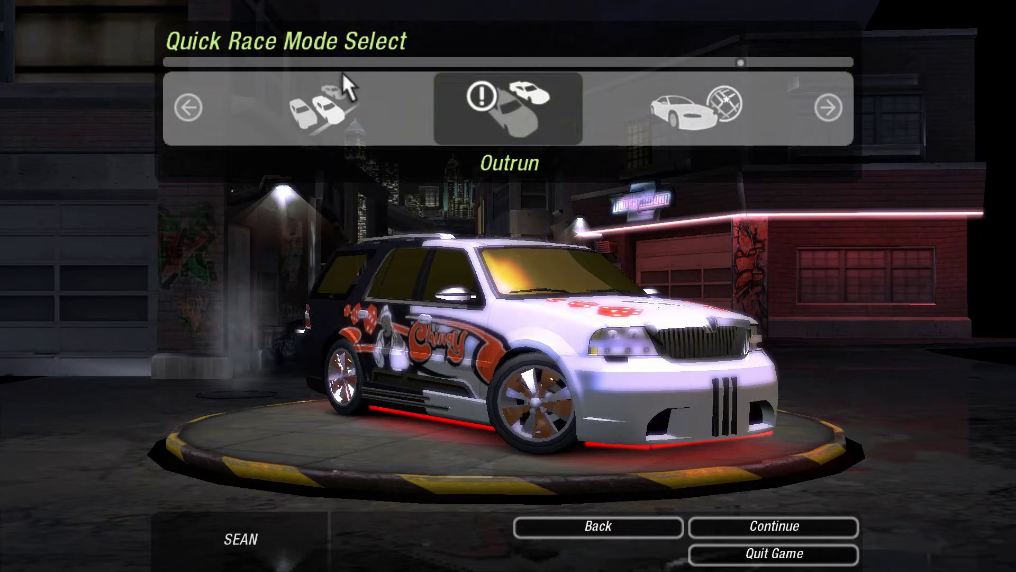
key(Return)
Step: Choose track 4000 for the Outrun race and open the quick race game options
key(Left)
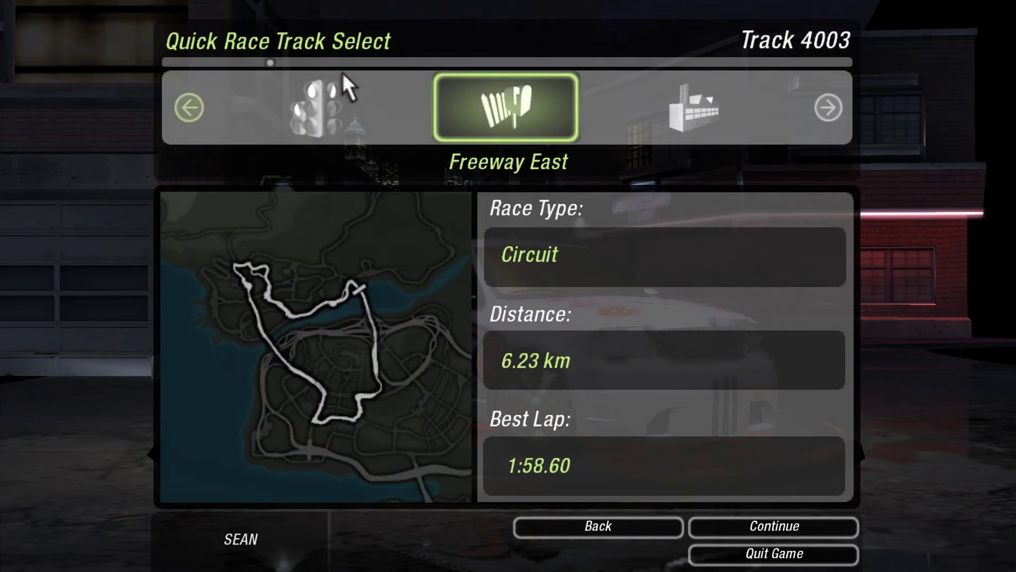
key(Left)
key(Left)
key(Left)
key(Left)
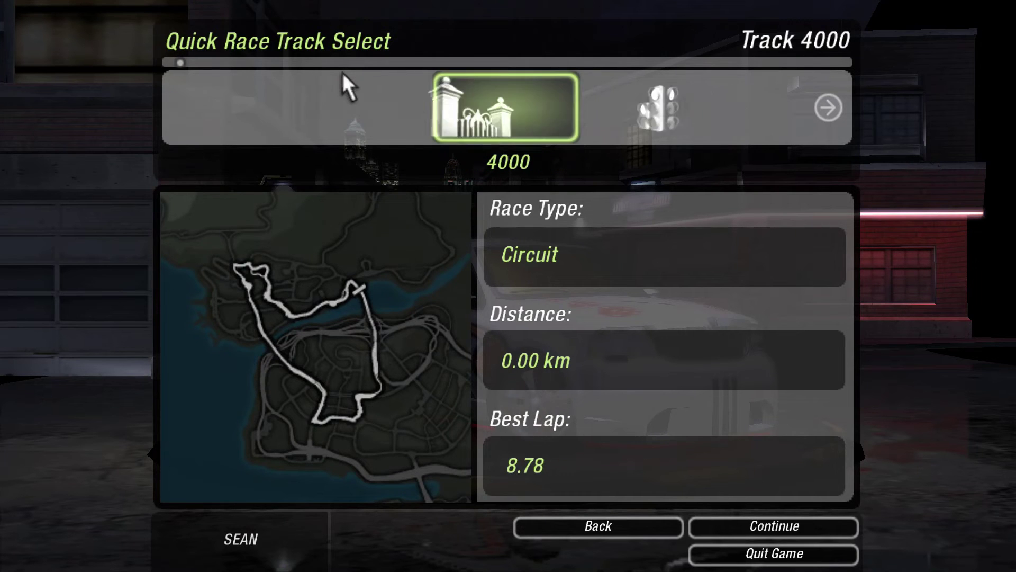
key(Return)
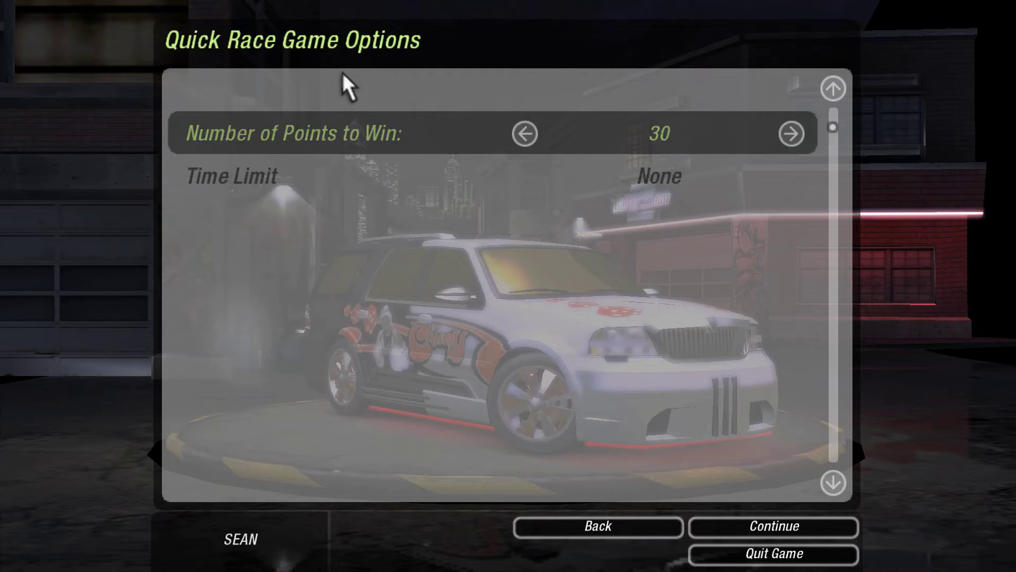
Step: Back out of the game options and track selection, and highlight Circuit as the quick race mode
key(Escape)
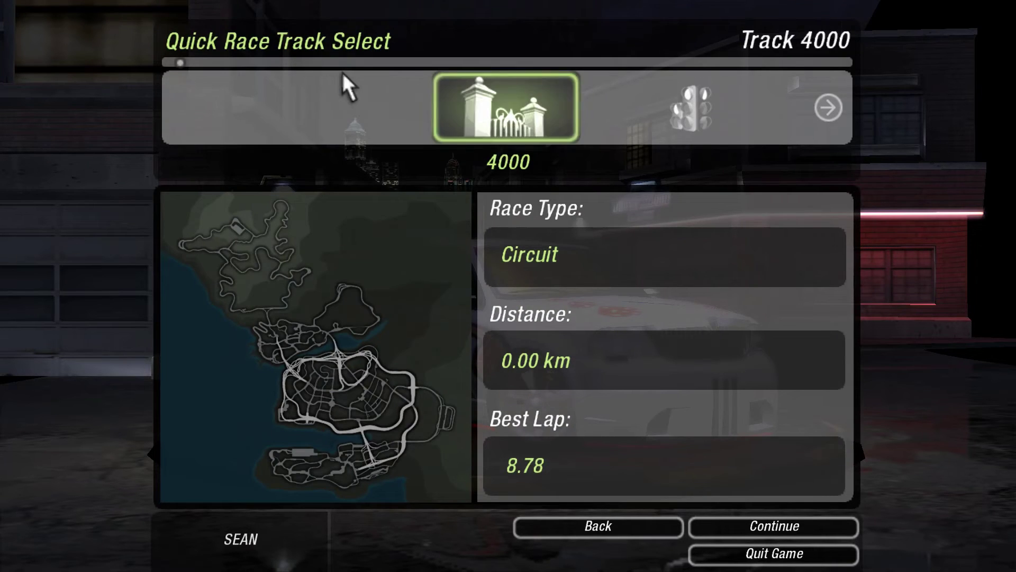
key(Escape)
key(Left)
key(Left)
key(Left)
key(Left)
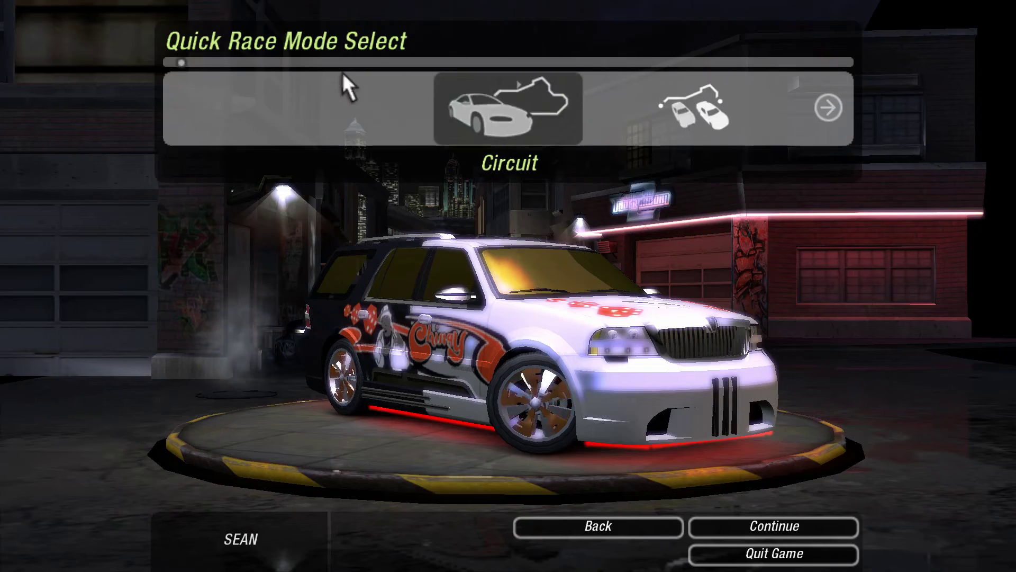
Step: Leave the quick race mode selection and switch from the game to the Windows desktop
key(Escape)
key(super)
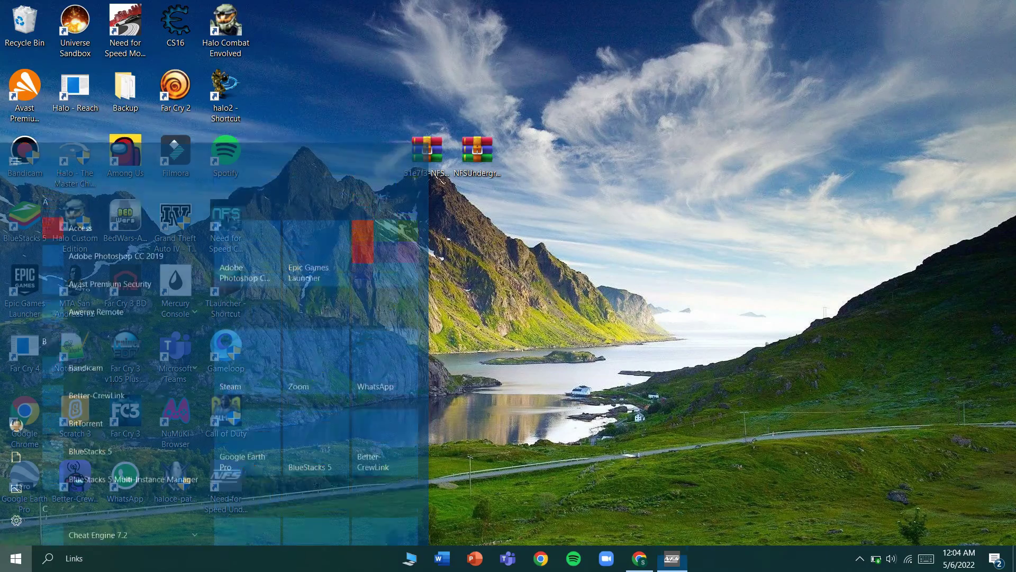
key(super)
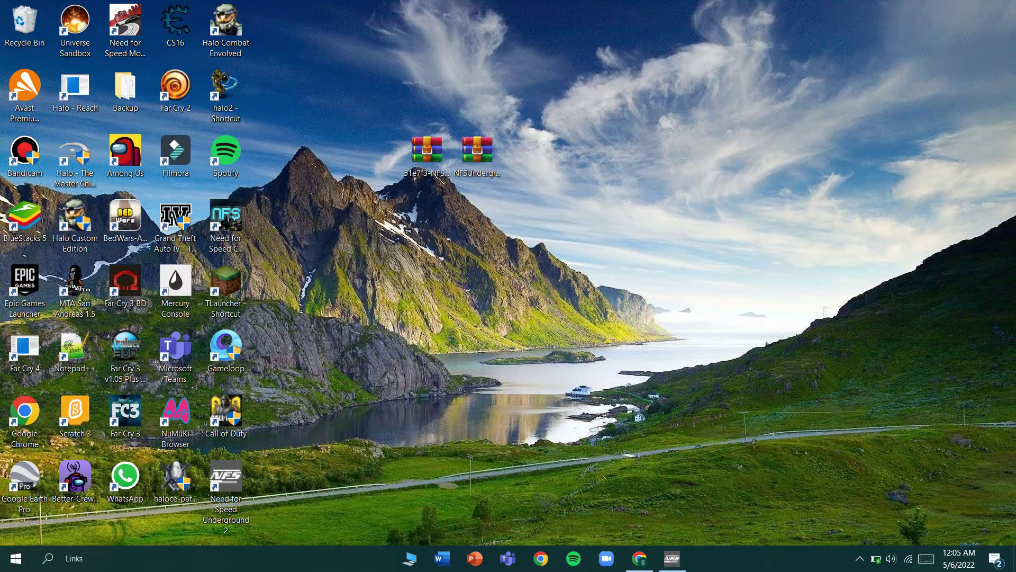